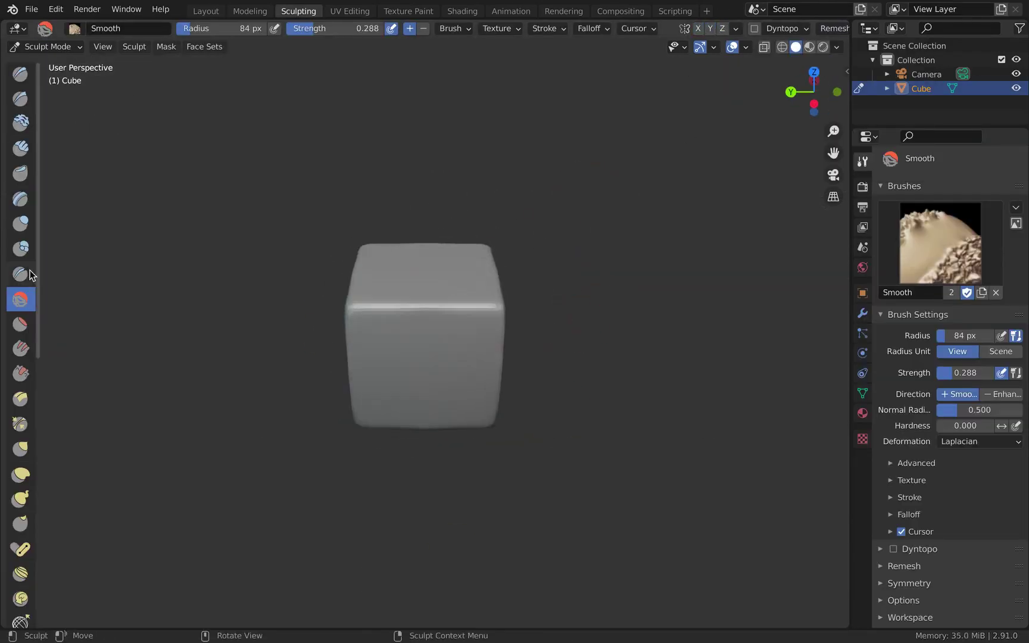
pyautogui.click(20, 373)
pyautogui.moveTo(539, 335); pyautogui.dragTo(417, 477, button='middle')
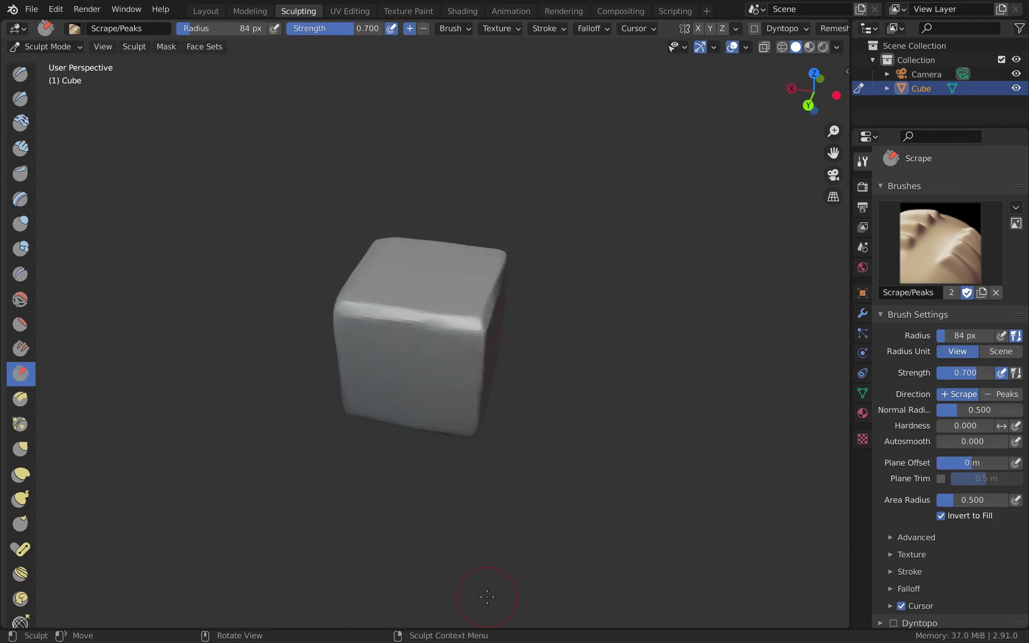
pyautogui.moveTo(425, 533)
pyautogui.mouseDown(button='middle')
pyautogui.moveTo(361, 246)
pyautogui.moveTo(345, 298)
pyautogui.moveTo(405, 435)
pyautogui.moveTo(465, 464)
pyautogui.mouseUp(button='middle')
# Step: Sculpt several parallel vertical plank strips down one side of the cube with the Clay Strips brush
pyautogui.click(20, 148)
pyautogui.moveTo(321, 310); pyautogui.dragTo(375, 311, button='middle')
pyautogui.moveTo(374, 310); pyautogui.dragTo(395, 515)
pyautogui.moveTo(448, 308); pyautogui.dragTo(383, 310, button='middle')
pyautogui.moveTo(391, 309); pyautogui.dragTo(393, 411)
pyautogui.moveTo(410, 310); pyautogui.dragTo(414, 411)
pyautogui.moveTo(430, 309); pyautogui.dragTo(433, 410)
# Step: Sculpt two more vertical Clay Strips strokes down another side of the cube
pyautogui.moveTo(467, 304); pyautogui.dragTo(372, 306, button='middle')
pyautogui.moveTo(396, 306); pyautogui.dragTo(402, 523)
pyautogui.moveTo(453, 302); pyautogui.dragTo(418, 301, button='middle')
pyautogui.moveTo(420, 304); pyautogui.dragTo(429, 408)
# Step: Add a short diagonal Clay Strips stroke across a side face of the cube
pyautogui.moveTo(577, 334)
pyautogui.mouseDown(button='middle')
pyautogui.moveTo(487, 335)
pyautogui.moveTo(395, 305)
pyautogui.moveTo(462, 340)
pyautogui.moveTo(436, 510)
pyautogui.moveTo(715, 368)
pyautogui.moveTo(726, 439)
pyautogui.moveTo(553, 432)
pyautogui.moveTo(457, 393)
pyautogui.mouseUp(button='middle')
pyautogui.moveTo(415, 362); pyautogui.dragTo(500, 351, button='middle')
pyautogui.moveTo(441, 342); pyautogui.dragTo(486, 366)
# Step: Sculpt Clay Strips strokes along two edges of the cube's top face
pyautogui.moveTo(279, 331); pyautogui.dragTo(439, 312, button='middle')
pyautogui.moveTo(366, 268)
pyautogui.mouseDown(button='middle')
pyautogui.moveTo(483, 315)
pyautogui.moveTo(518, 357)
pyautogui.mouseUp(button='middle')
pyautogui.moveTo(476, 264); pyautogui.dragTo(413, 265)
pyautogui.moveTo(380, 265); pyautogui.dragTo(379, 347)
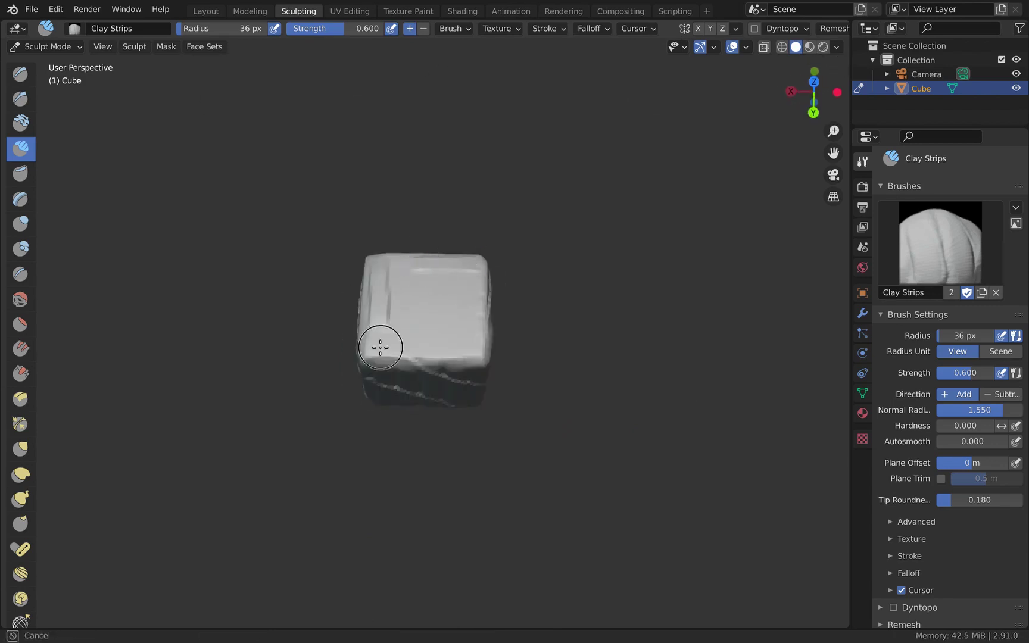
# Step: Remesh the sculpted cube with a voxel size of 0.01 m
pyautogui.moveTo(380, 347); pyautogui.dragTo(494, 333, button='middle')
pyautogui.click(834, 28)
pyautogui.click(839, 56)
pyautogui.write('0.01')
pyautogui.press('Return')
pyautogui.click(857, 168)
pyautogui.moveTo(429, 398); pyautogui.dragTo(382, 330, button='middle')
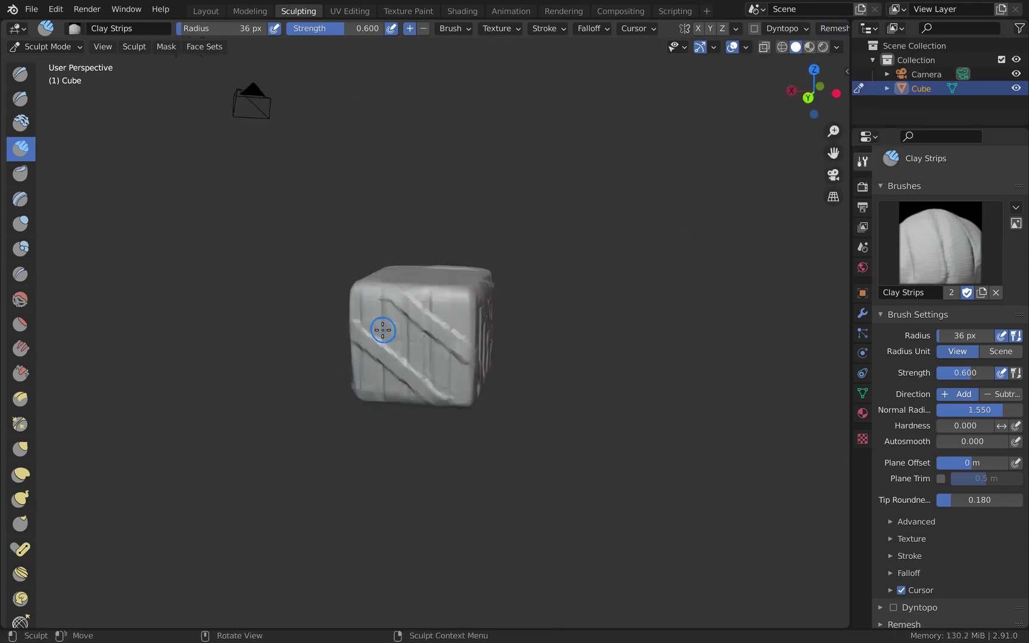
# Step: Activate the Scrape brush, and widen and split the properties editor into two side-by-side columns
pyautogui.moveTo(586, 390)
pyautogui.mouseDown(button='middle')
pyautogui.moveTo(516, 372)
pyautogui.moveTo(388, 305)
pyautogui.mouseUp(button='middle')
pyautogui.click(13, 378)
pyautogui.moveTo(462, 333)
pyautogui.mouseDown(button='middle')
pyautogui.moveTo(414, 343)
pyautogui.moveTo(404, 356)
pyautogui.moveTo(452, 298)
pyautogui.moveTo(404, 298)
pyautogui.moveTo(412, 340)
pyautogui.moveTo(409, 305)
pyautogui.moveTo(477, 310)
pyautogui.moveTo(421, 316)
pyautogui.moveTo(467, 314)
pyautogui.moveTo(351, 297)
pyautogui.mouseUp(button='middle')
pyautogui.moveTo(855, 132); pyautogui.dragTo(967, 143)
pyautogui.moveTo(851, 155); pyautogui.dragTo(736, 155)
pyautogui.moveTo(967, 160); pyautogui.dragTo(879, 161)
# Step: Smooth the sculpted detail near the cube's edge using the Smooth brush with a 124 px radius
pyautogui.moveTo(509, 300)
pyautogui.mouseDown(button='middle')
pyautogui.moveTo(558, 301)
pyautogui.moveTo(536, 295)
pyautogui.mouseUp(button='middle')
pyautogui.hotkey('shift', 's')
pyautogui.press('f')
pyautogui.click(394, 312)
pyautogui.moveTo(357, 321); pyautogui.dragTo(317, 375)
pyautogui.moveTo(317, 375)
pyautogui.mouseDown(button='middle')
pyautogui.moveTo(584, 411)
pyautogui.moveTo(338, 358)
pyautogui.moveTo(572, 365)
pyautogui.moveTo(381, 331)
pyautogui.moveTo(476, 357)
pyautogui.mouseUp(button='middle')
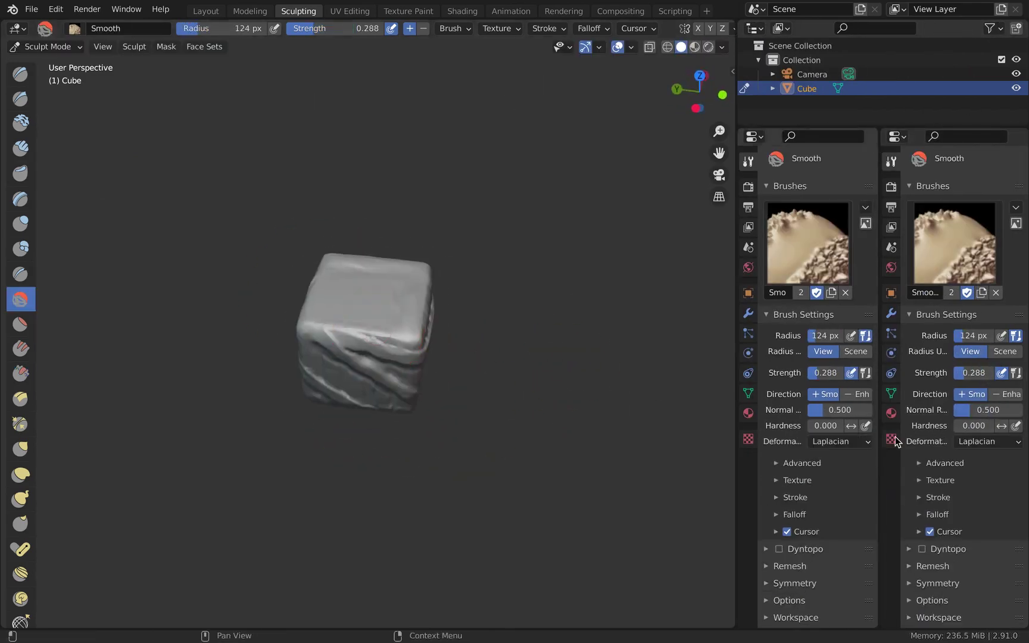
# Step: Unlink the Smooth brush and create a new sculpting brush in its place
pyautogui.click(891, 440)
pyautogui.hotkey('ctrl', 'z')
pyautogui.scroll(-5, 813, 471)
pyautogui.scroll(5, 814, 417)
pyautogui.click(844, 292)
pyautogui.click(815, 292)
pyautogui.scroll(-6, 792, 417)
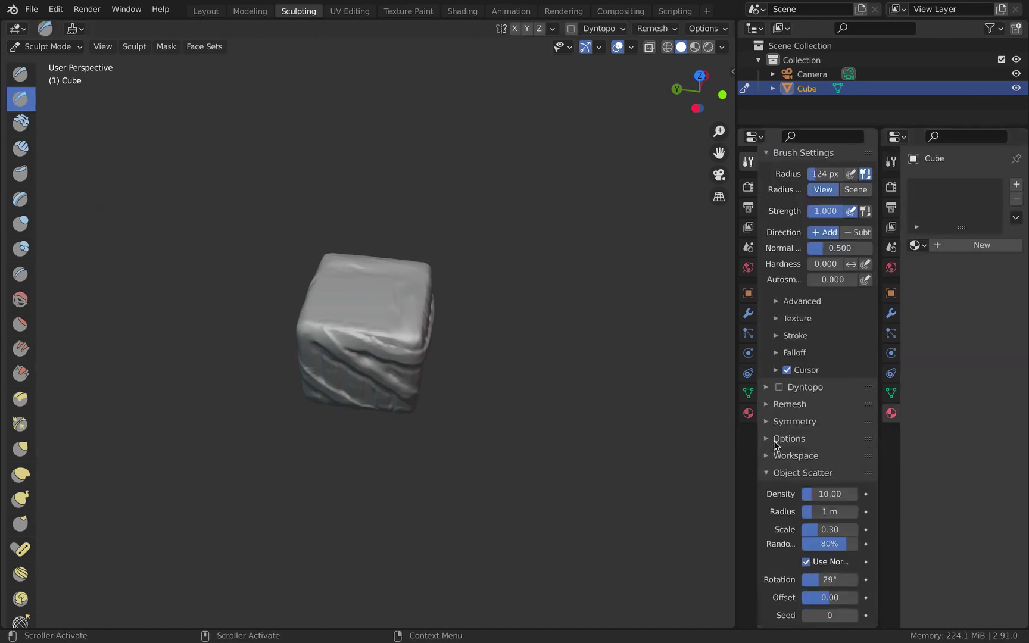
# Step: Add a new texture to the brush and show its texture properties in the second properties editor
pyautogui.click(794, 318)
pyautogui.click(817, 420)
pyautogui.click(891, 439)
pyautogui.click(979, 227)
pyautogui.click(881, 273)
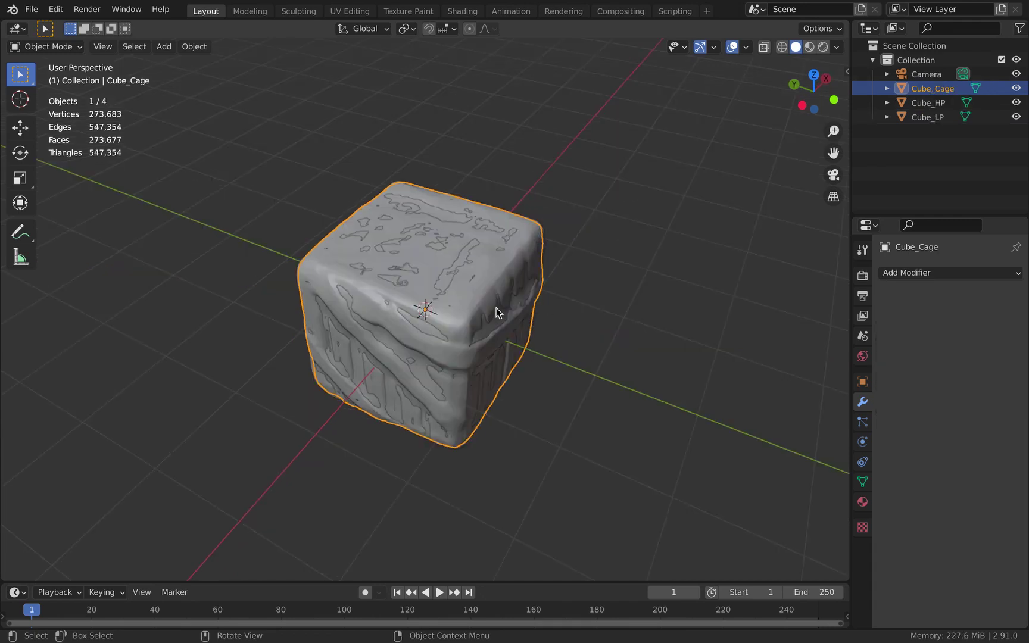
# Step: Hide Cube_HP and Cube_LP and turn on the Face Orientation overlay to check Cube_Cage's normals
pyautogui.click(1016, 102)
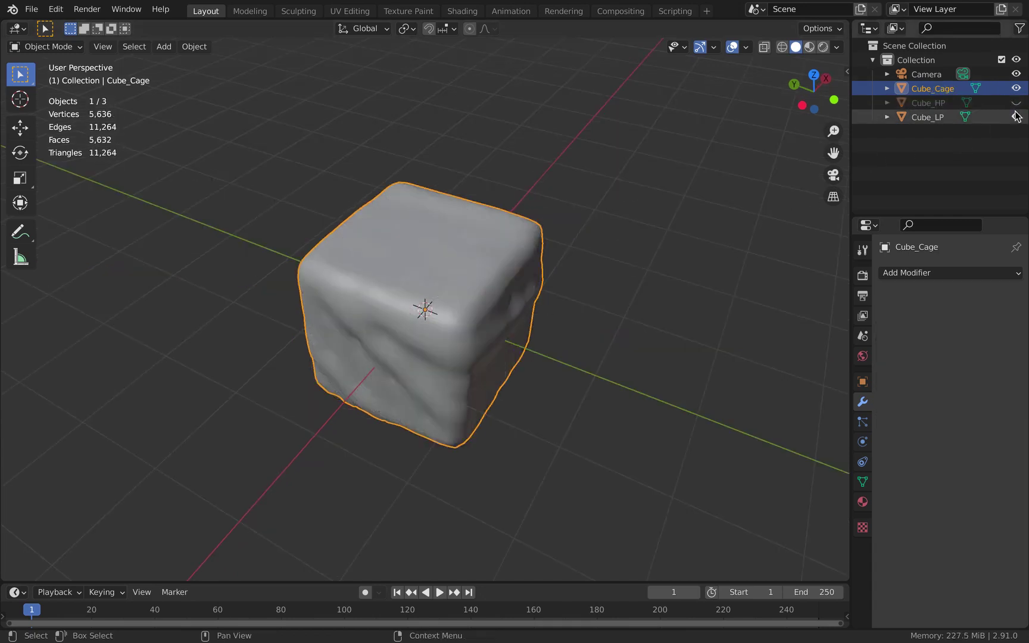
pyautogui.click(1016, 117)
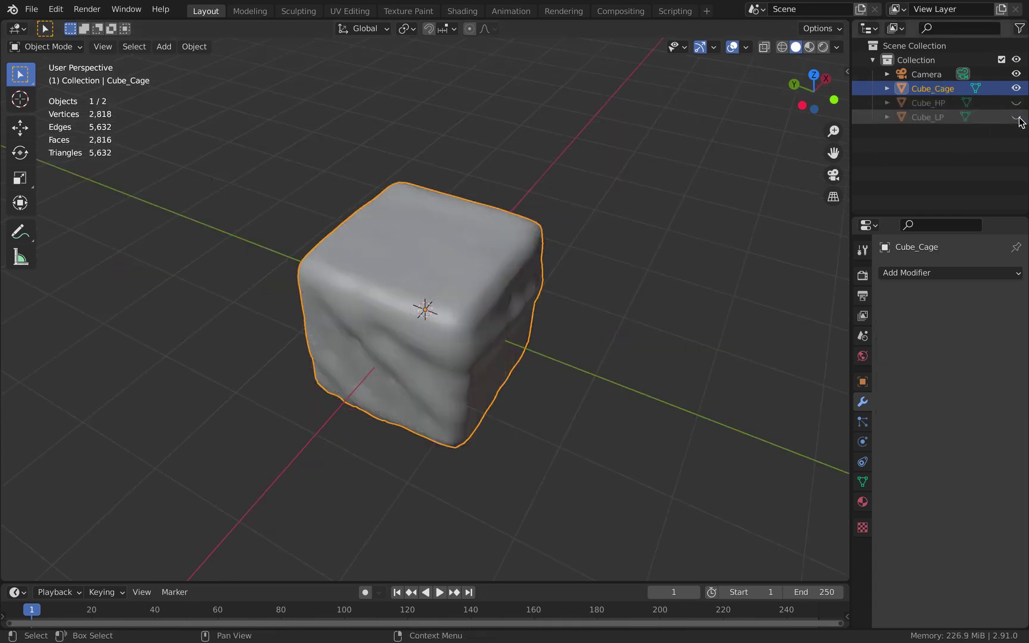
pyautogui.click(745, 48)
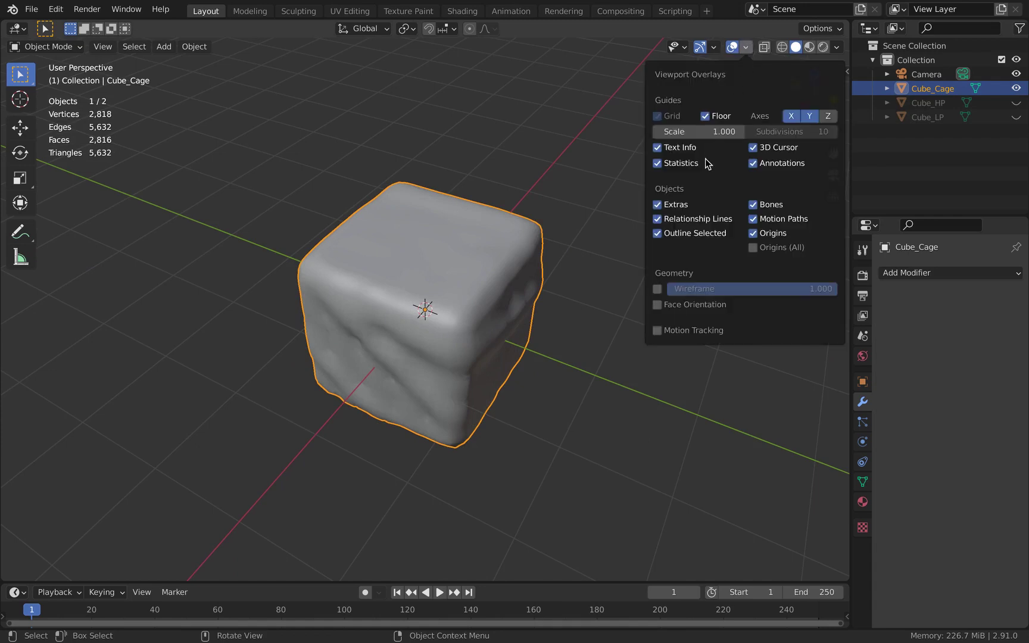
pyautogui.click(657, 304)
pyautogui.moveTo(534, 330); pyautogui.dragTo(533, 344, button='middle')
pyautogui.scroll(1, 534, 331)
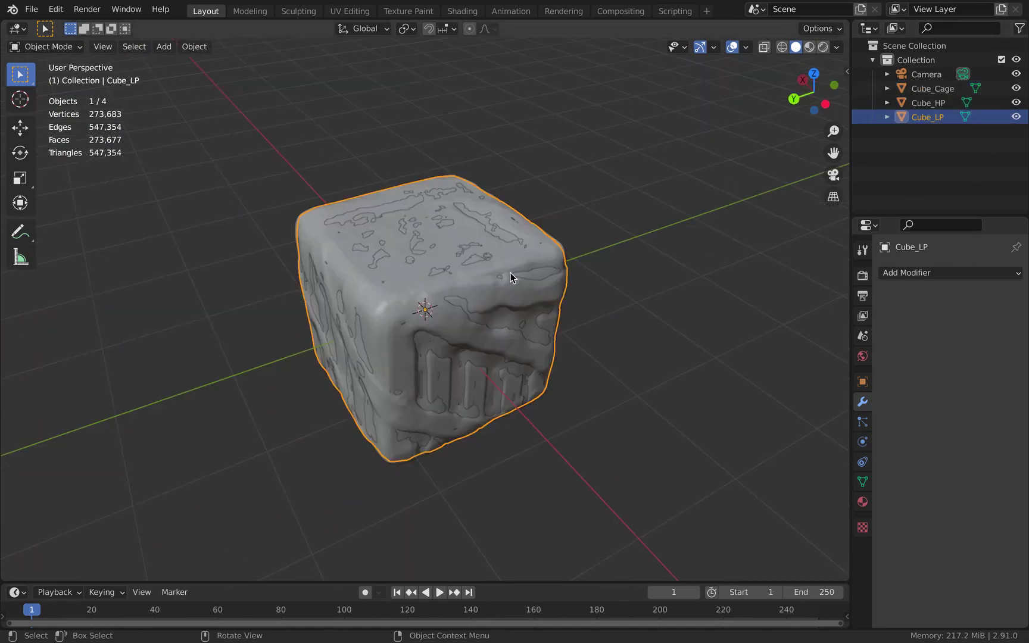
# Step: Isolate Cube_LP in local view and flip the normals of a rectangular patch of faces on one side
pyautogui.press('KP_Divide')
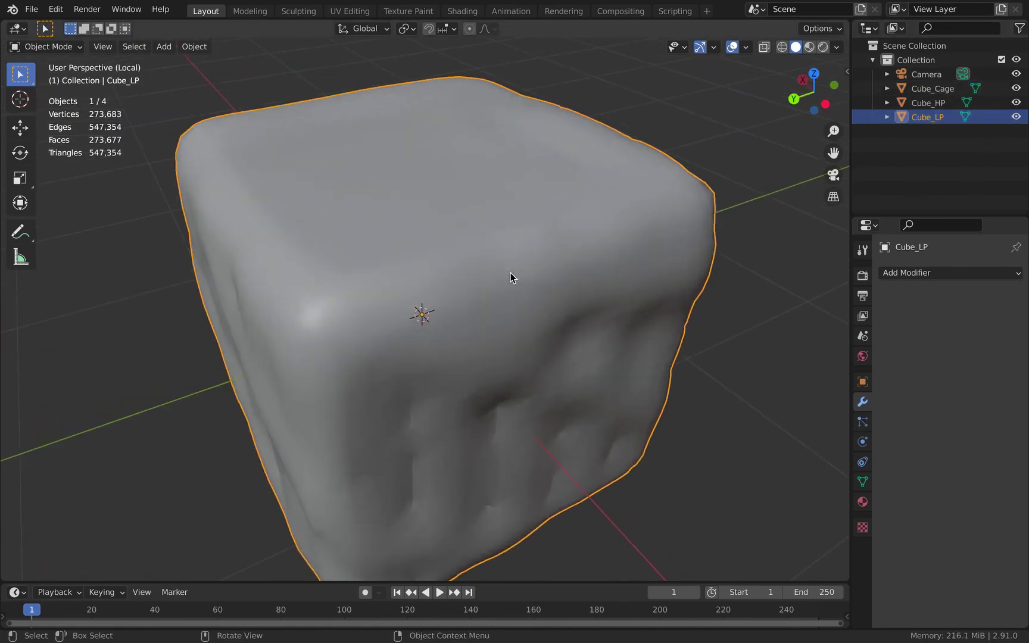
pyautogui.press('Tab')
pyautogui.scroll(-4, 510, 273)
pyautogui.moveTo(336, 262); pyautogui.dragTo(526, 417)
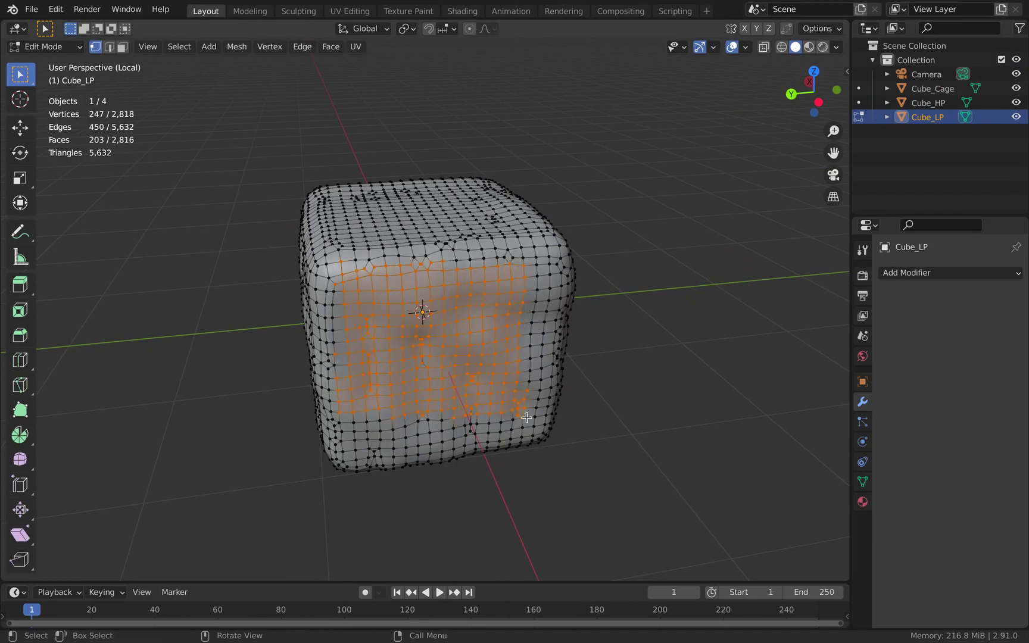
pyautogui.hotkey('alt', 'n')
pyautogui.click(495, 404)
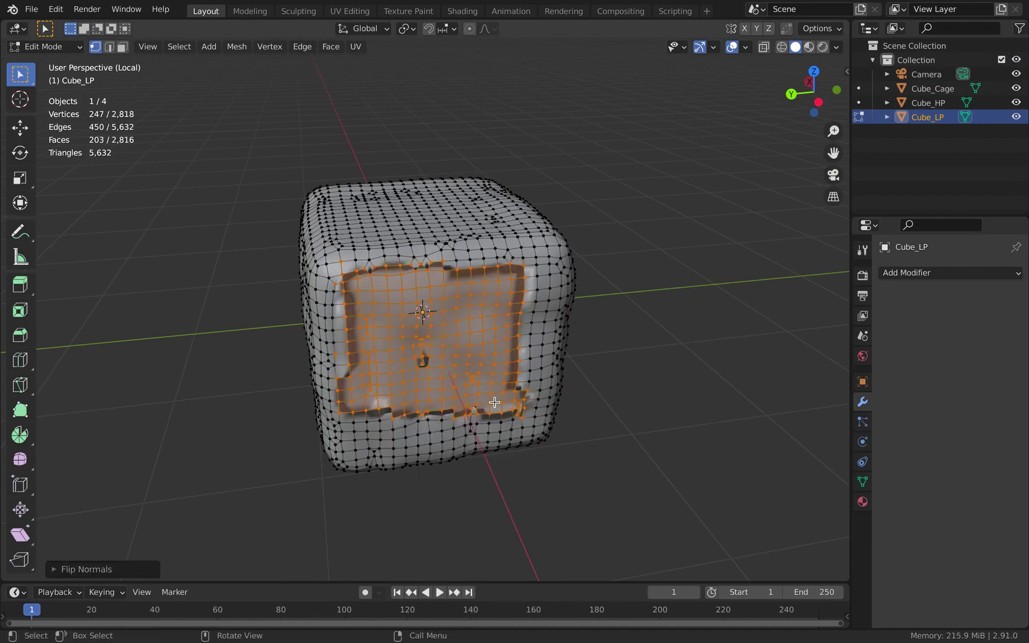
pyautogui.press('Tab')
# Step: Turn on the Face Orientation overlay and examine the side of Cube_LP with the flipped faces
pyautogui.moveTo(625, 270); pyautogui.dragTo(725, 8, button='middle')
pyautogui.click(746, 47)
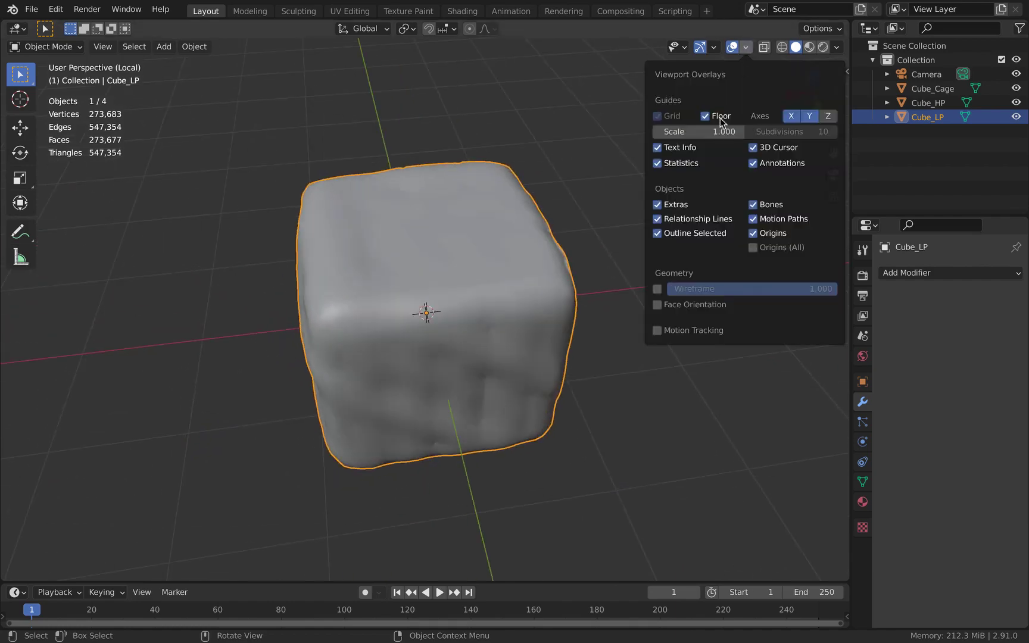
pyautogui.click(673, 306)
pyautogui.moveTo(517, 323); pyautogui.dragTo(359, 229, button='middle')
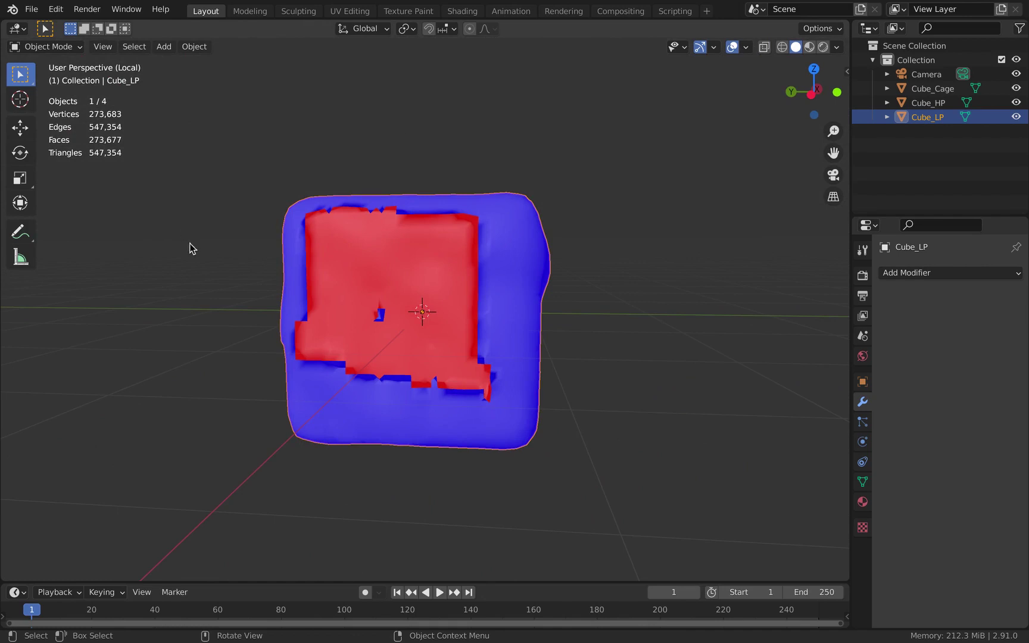
pyautogui.moveTo(191, 244); pyautogui.dragTo(283, 256, button='middle')
# Step: Recalculate the normals of all Cube_LP faces to the outside
pyautogui.press('Tab')
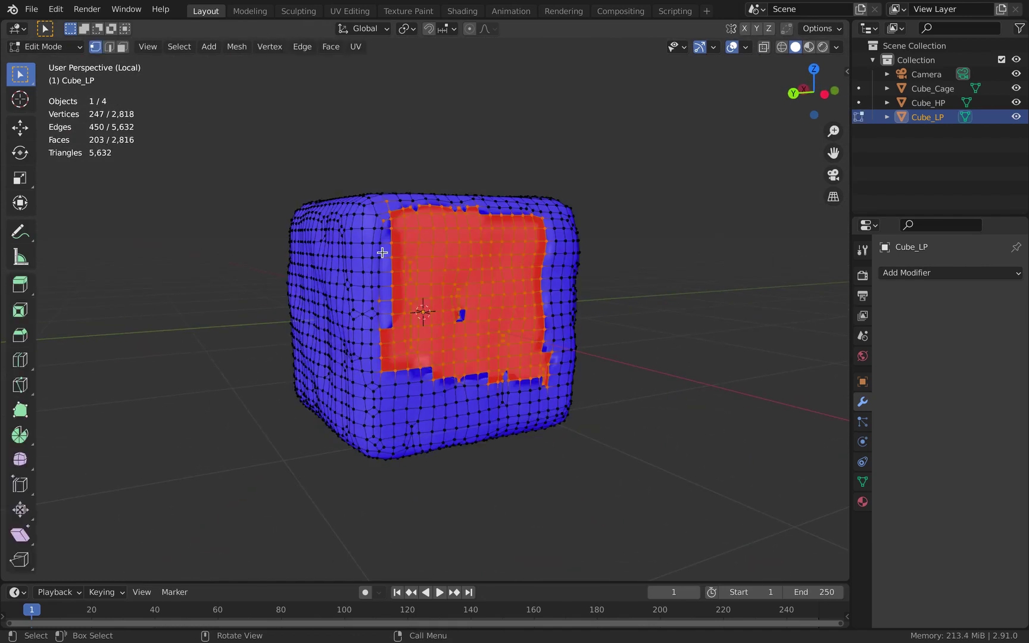
pyautogui.press('a')
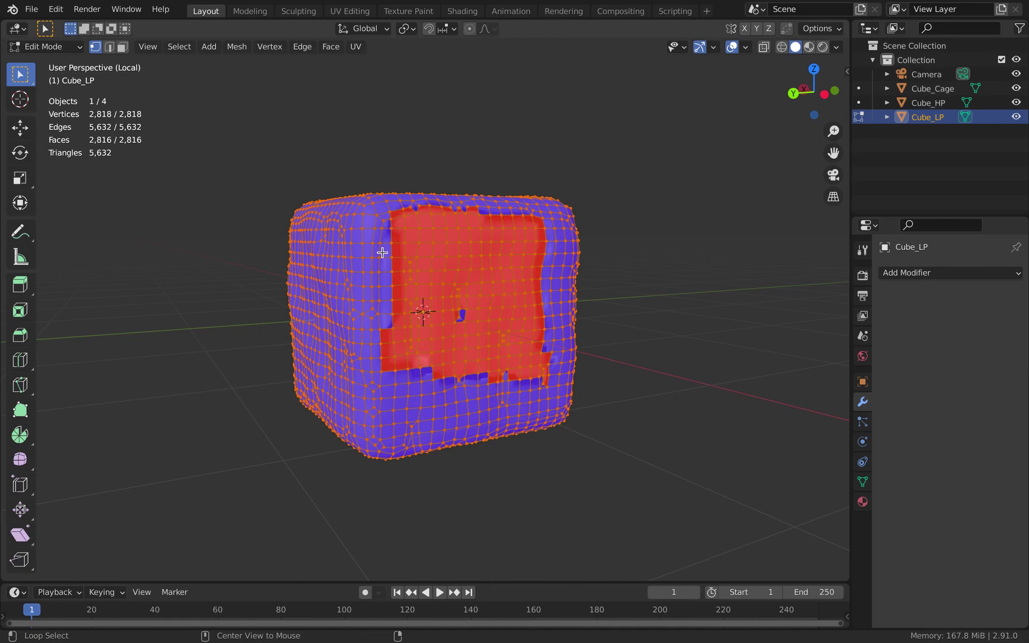
pyautogui.hotkey('alt', 'n')
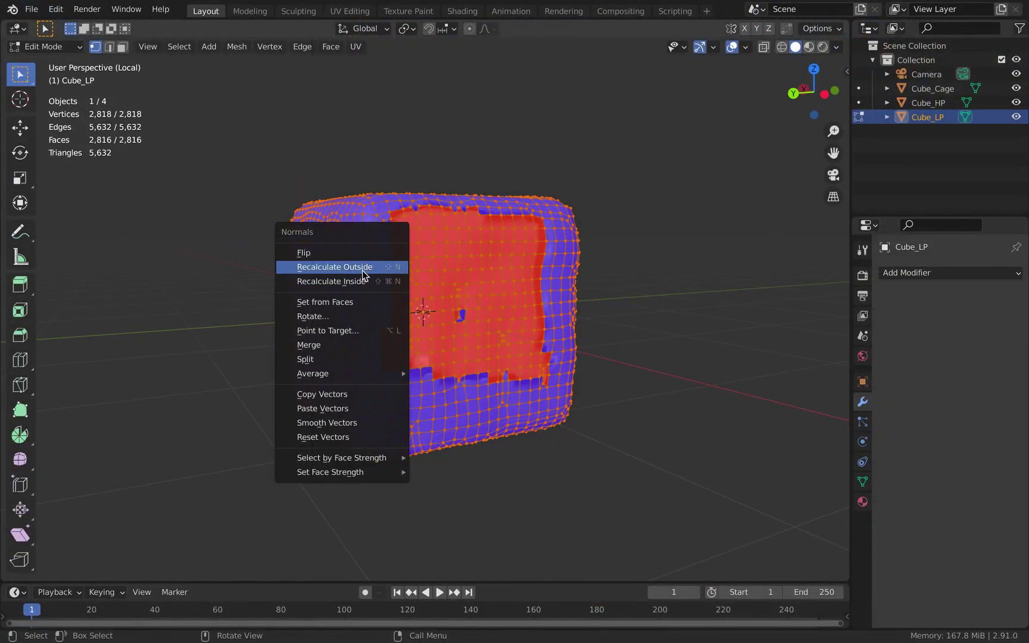
pyautogui.click(365, 271)
pyautogui.moveTo(364, 271); pyautogui.dragTo(365, 270, button='middle')
pyautogui.press('Tab')
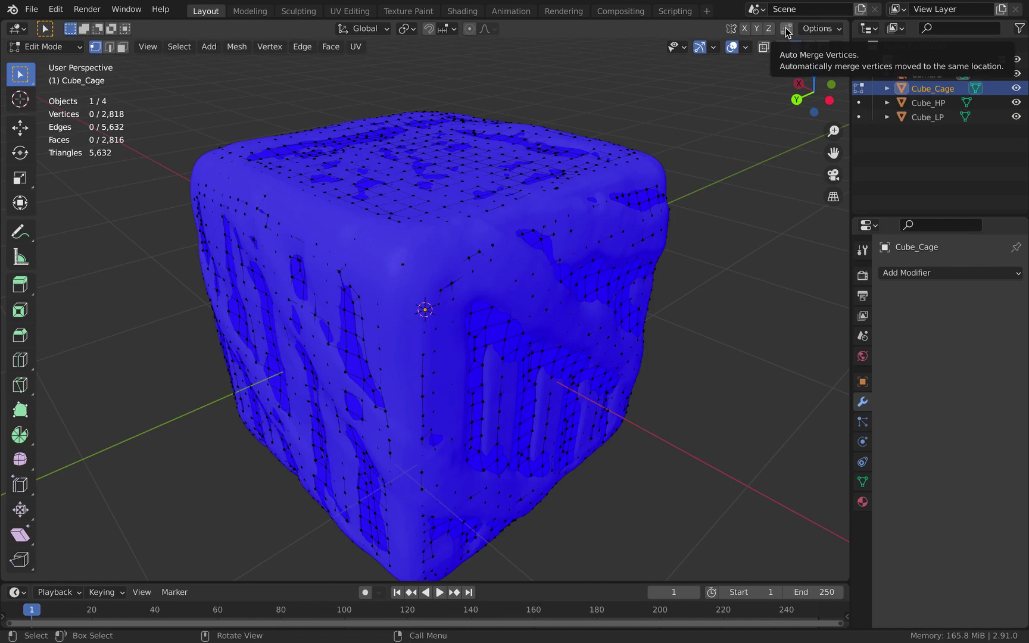
# Step: Fatten the entire Cube_Cage mesh along its normals by about 0.044 with Shrink/Fatten
pyautogui.scroll(-3, 127, 428)
pyautogui.moveTo(127, 428); pyautogui.dragTo(156, 400, button='middle')
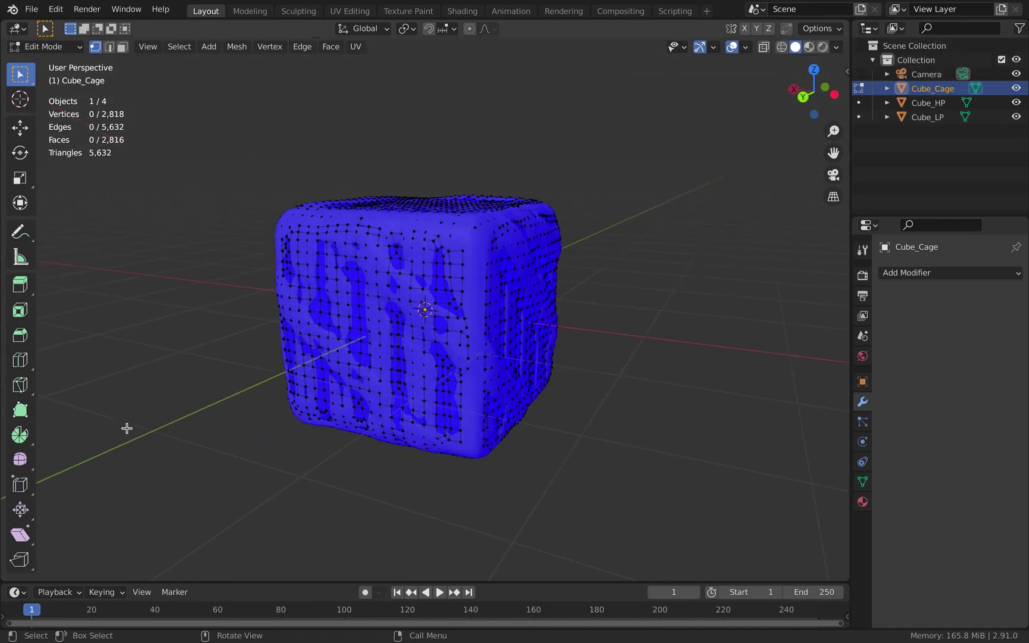
pyautogui.press('a')
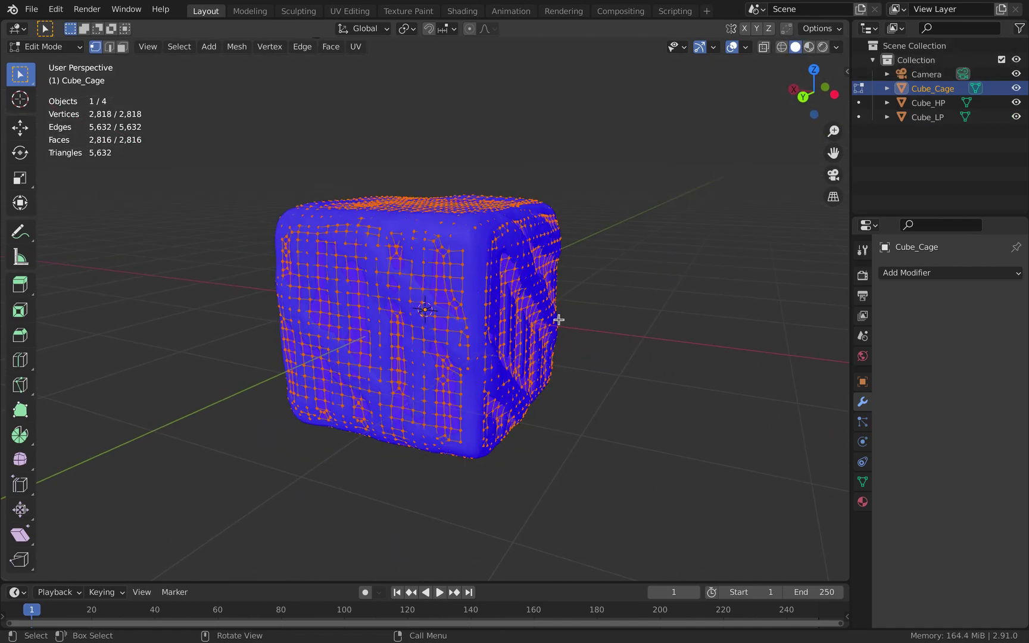
pyautogui.hotkey('alt', 's')
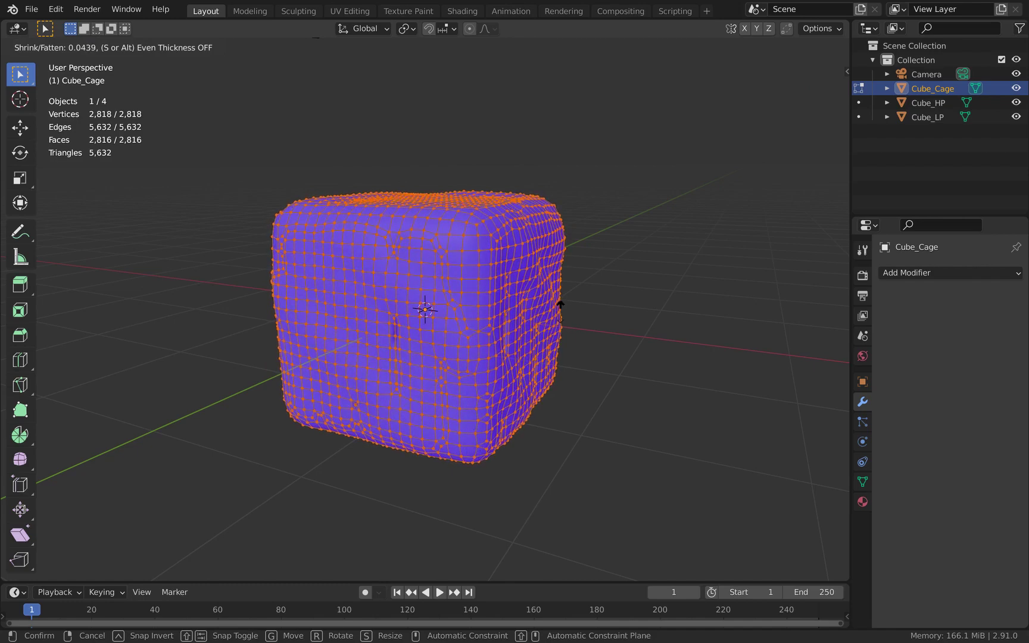
pyautogui.click(561, 312)
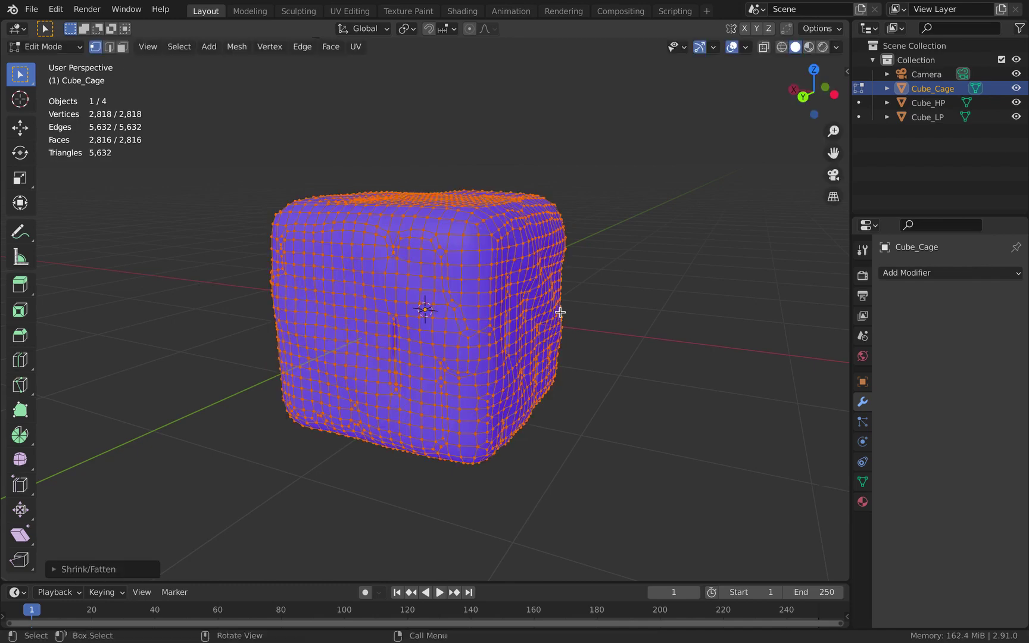
pyautogui.moveTo(561, 312); pyautogui.dragTo(560, 312, button='middle')
pyautogui.press('Tab')
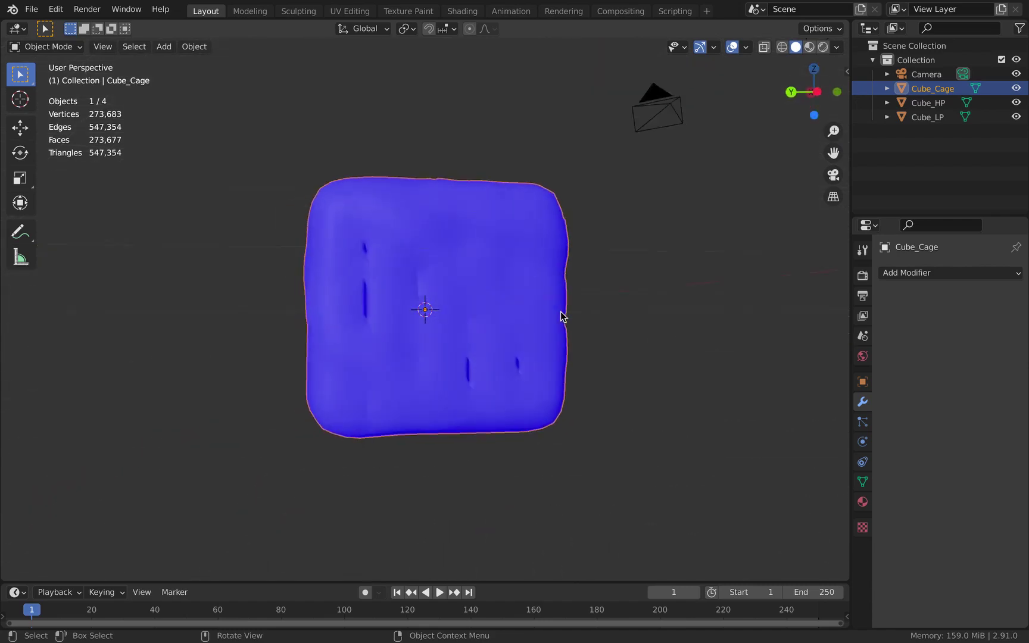
# Step: Examine Cube_LP's face orientation from the sides and leave local view
pyautogui.scroll(3, 561, 315)
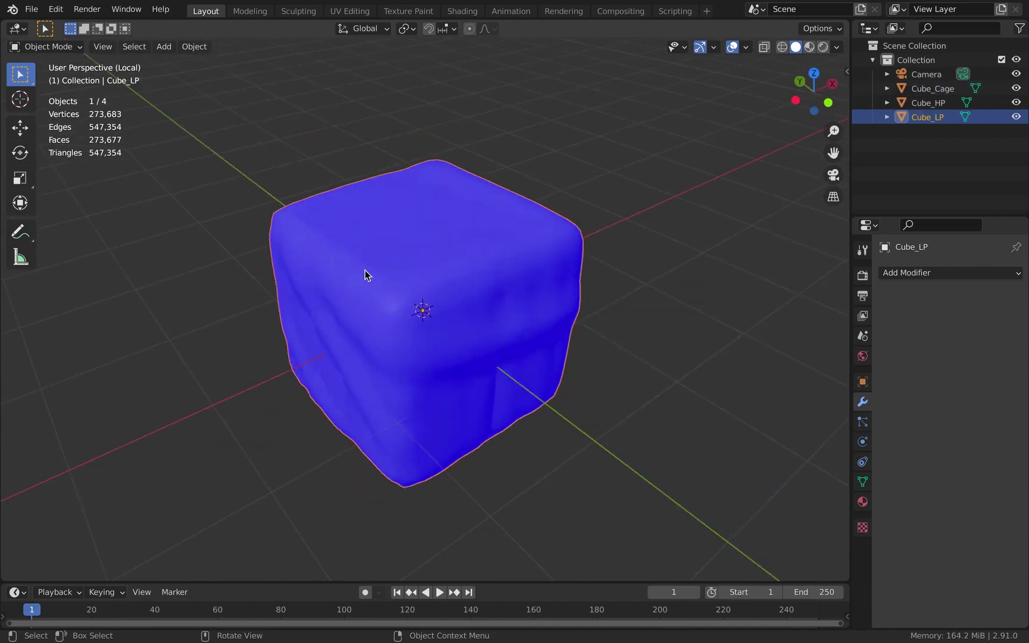
pyautogui.press('KP_8')
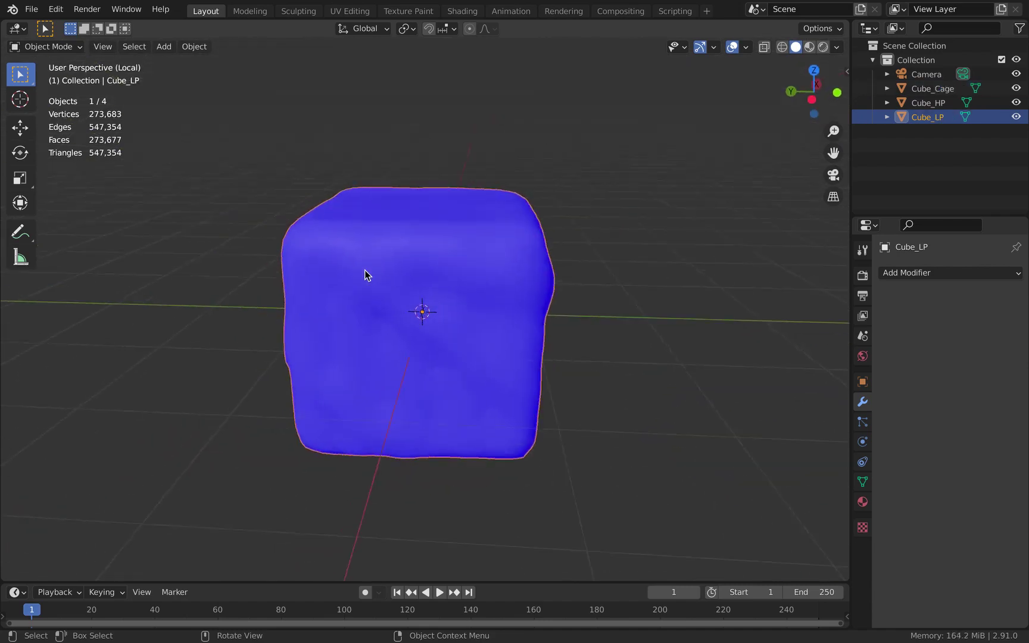
pyautogui.moveTo(364, 270); pyautogui.dragTo(387, 259, button='middle')
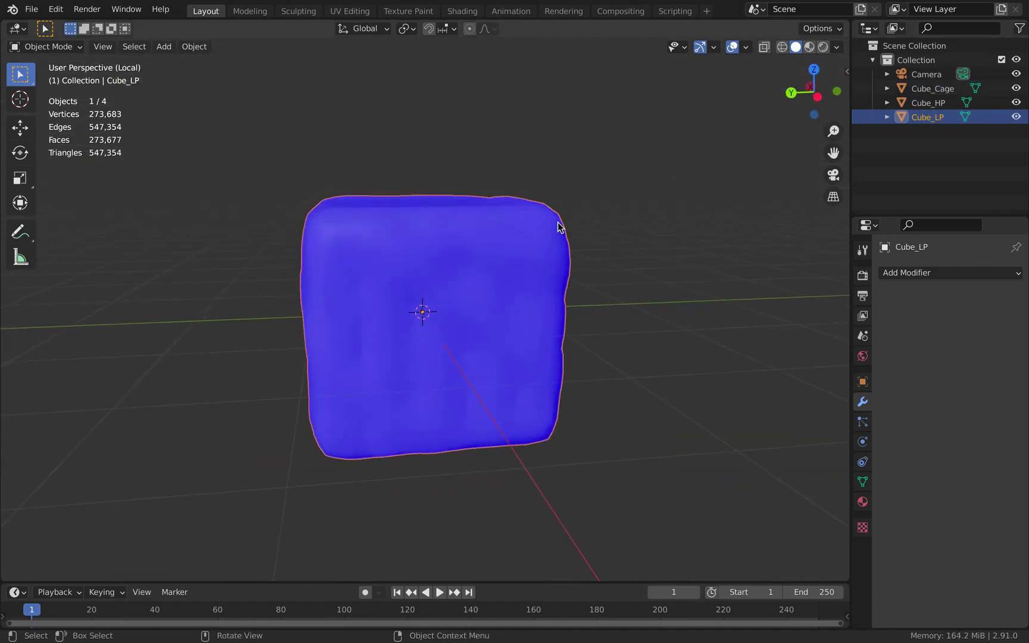
pyautogui.press('KP_Divide')
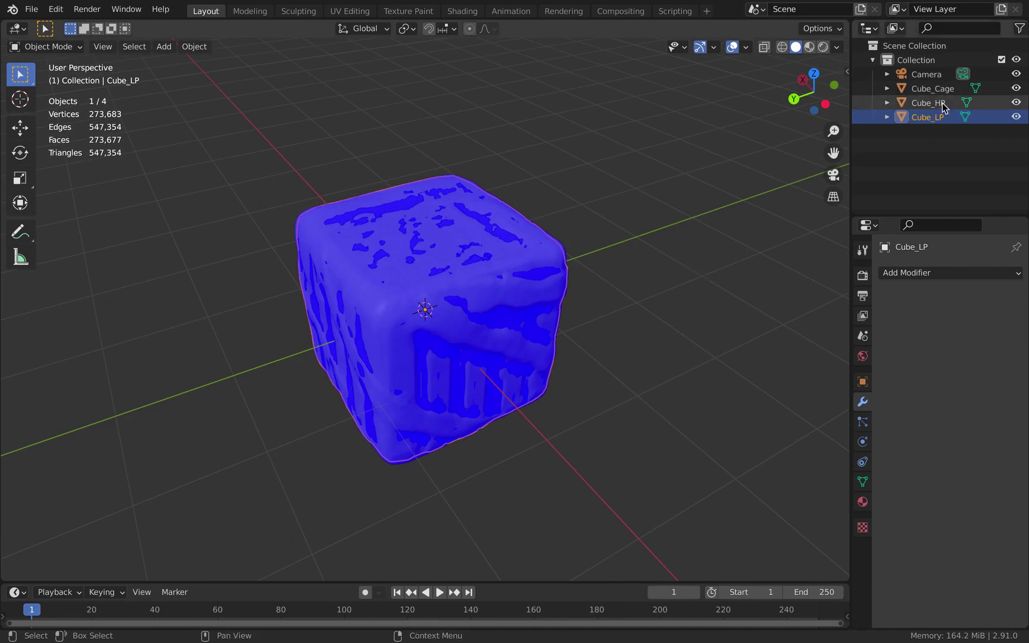
# Step: Adjust the Shrink/Fatten offset of the entire Cube_Cage mesh so that it encloses Cube_HP
pyautogui.click(945, 89)
pyautogui.press('Tab')
pyautogui.press('KP_6')
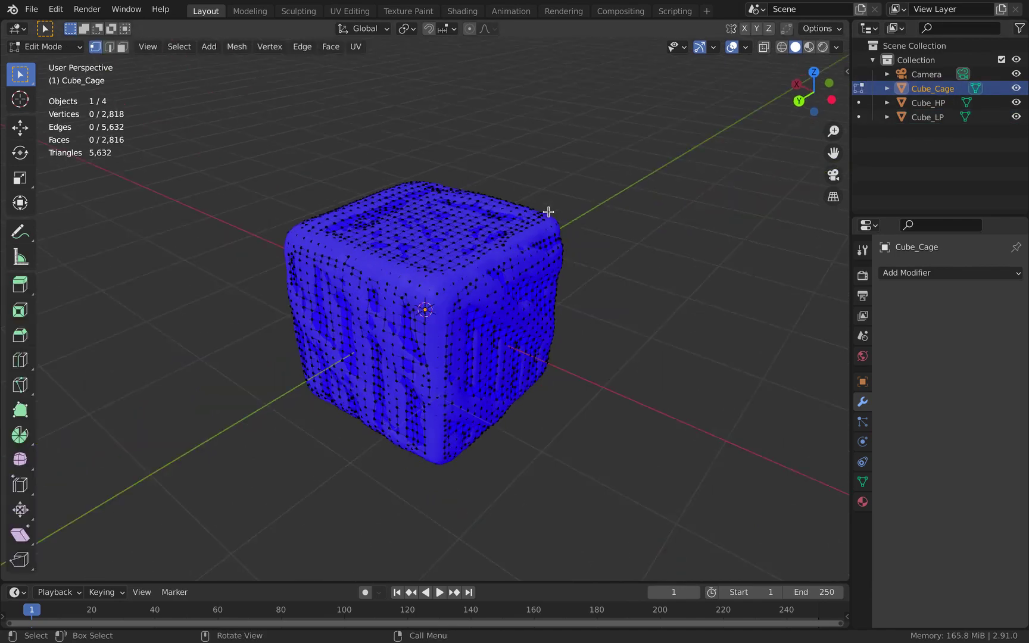
pyautogui.scroll(4, 547, 212)
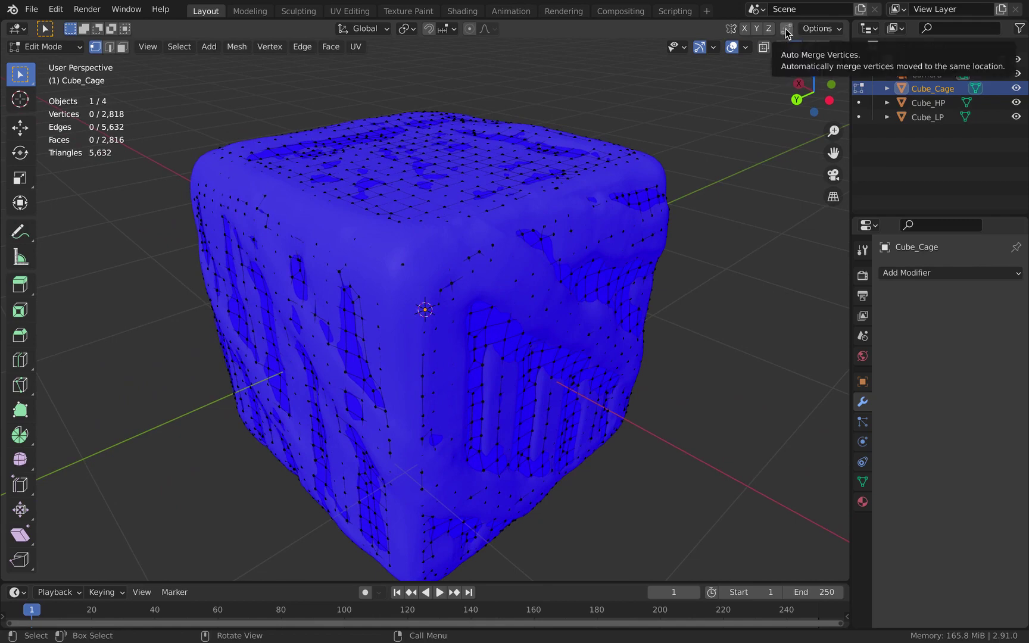
pyautogui.press('Tab')
pyautogui.press('Tab')
pyautogui.press('a')
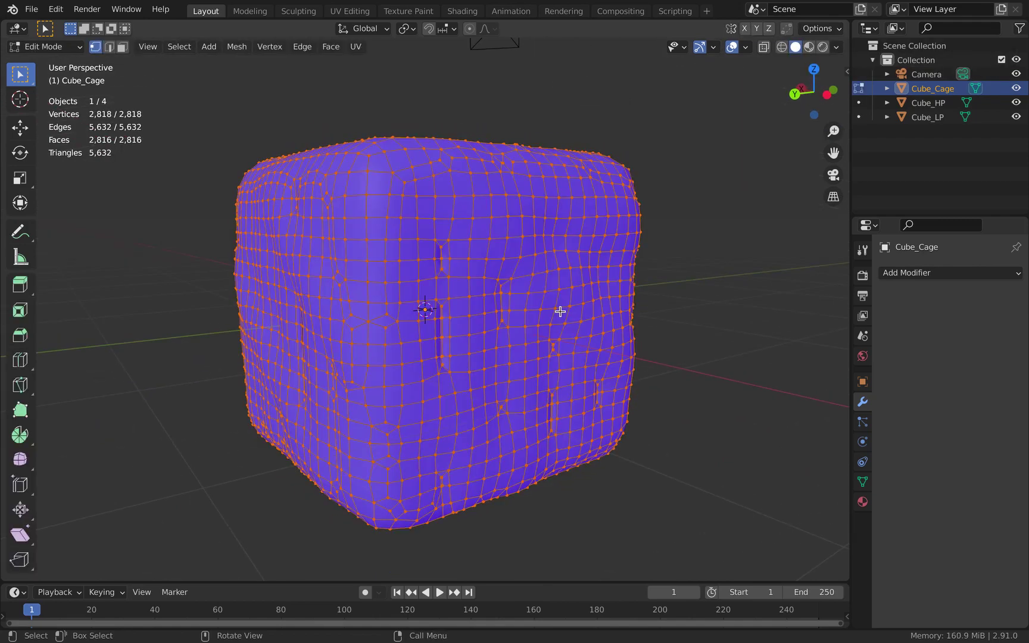
pyautogui.hotkey('alt', 's')
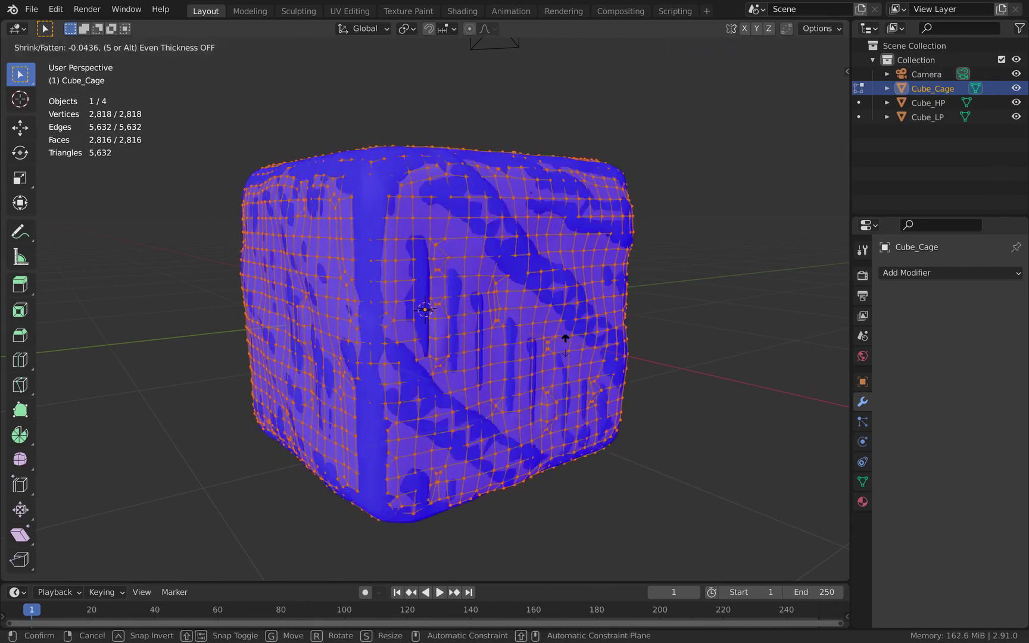
pyautogui.click(559, 333)
pyautogui.moveTo(559, 330); pyautogui.dragTo(559, 330, button='middle')
pyautogui.press('Tab')
# Step: Examine Cube_Cage around the other meshes in wireframe, including from directly above, and return to solid shading
pyautogui.hotkey('shift', 'z')
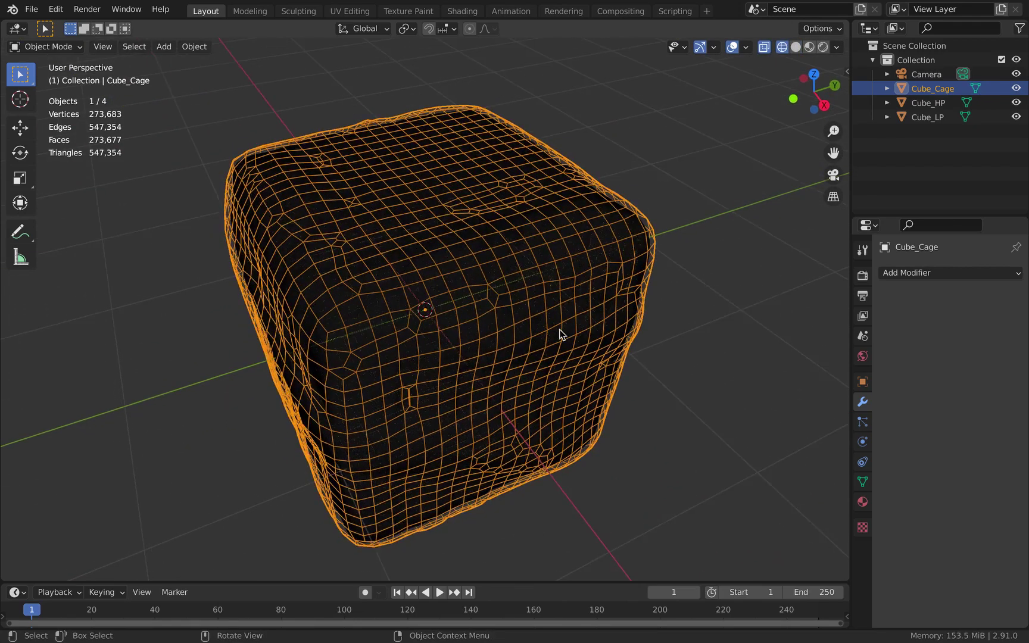
pyautogui.press('KP_8')
pyautogui.press('KP_8')
pyautogui.press('KP_8')
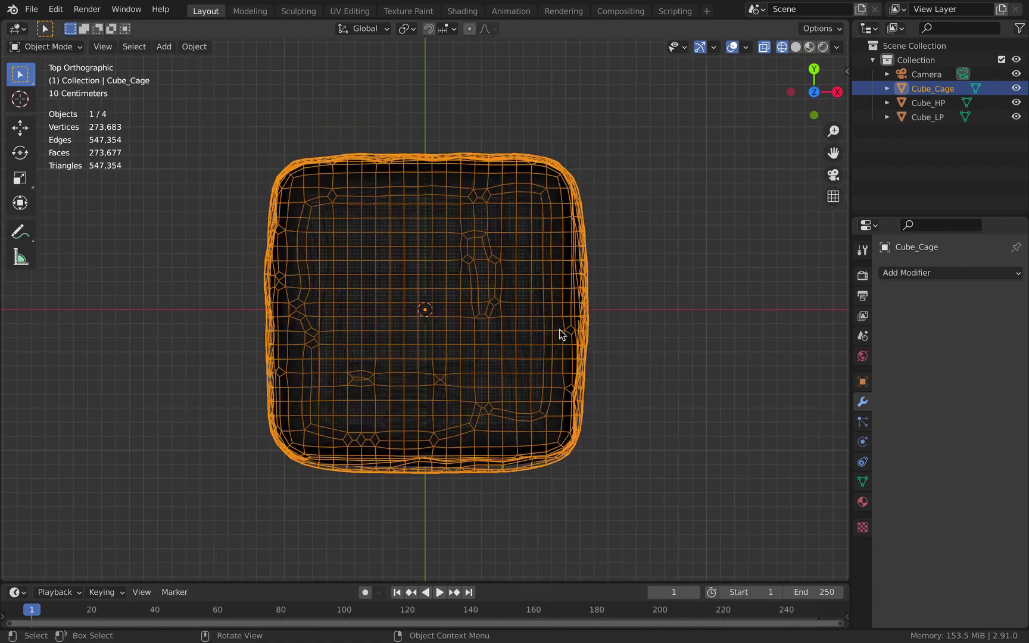
pyautogui.moveTo(559, 335); pyautogui.dragTo(556, 347, button='middle')
pyautogui.hotkey('shift', 'z')
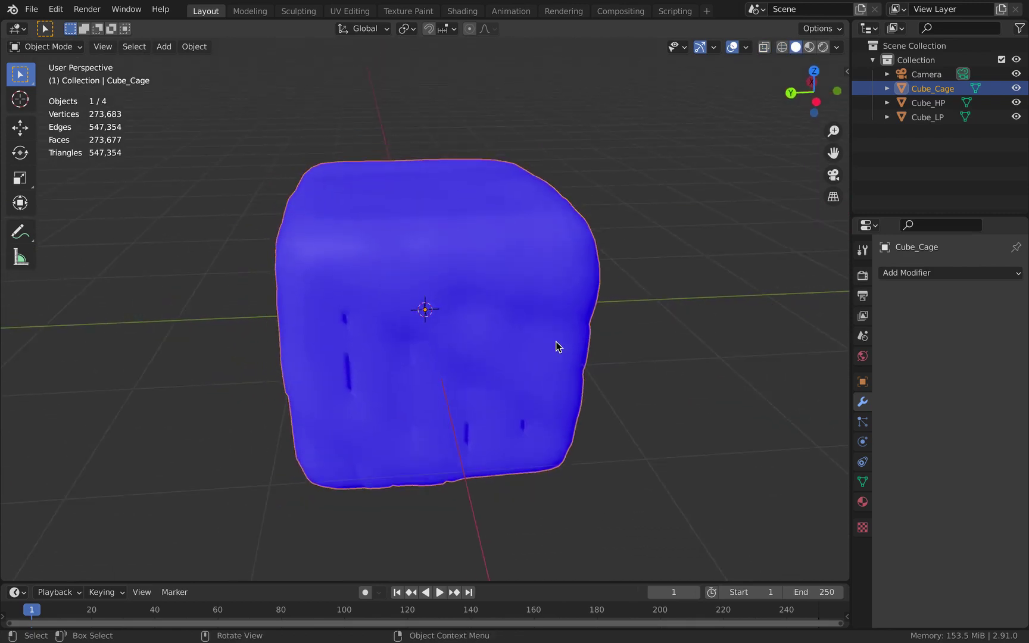
# Step: Open Cube_LP for UV editing and isolate it in local view
pyautogui.scroll(-1, 557, 347)
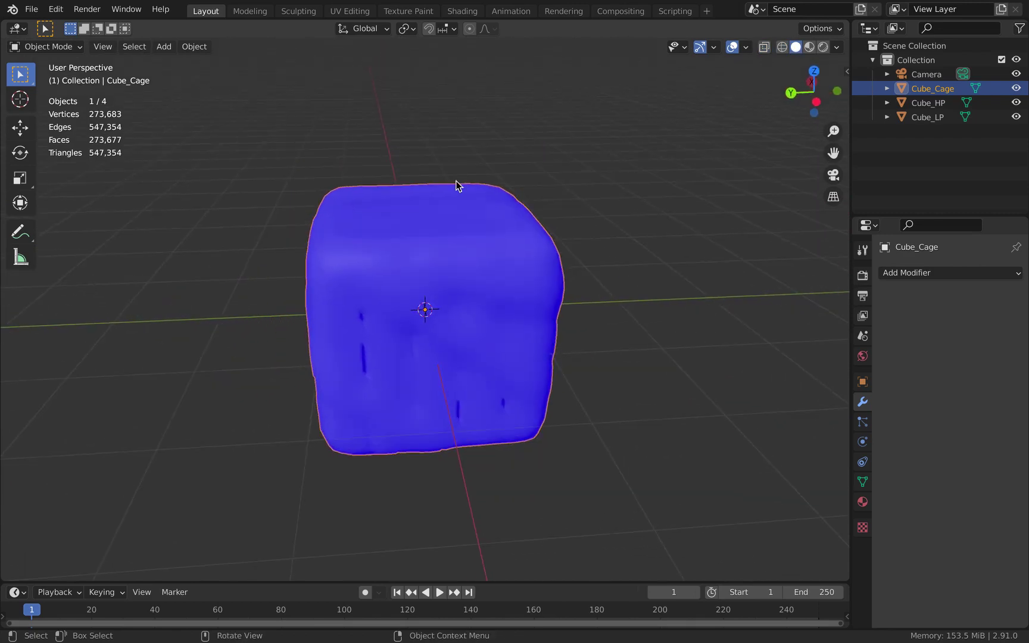
pyautogui.click(920, 117)
pyautogui.click(354, 11)
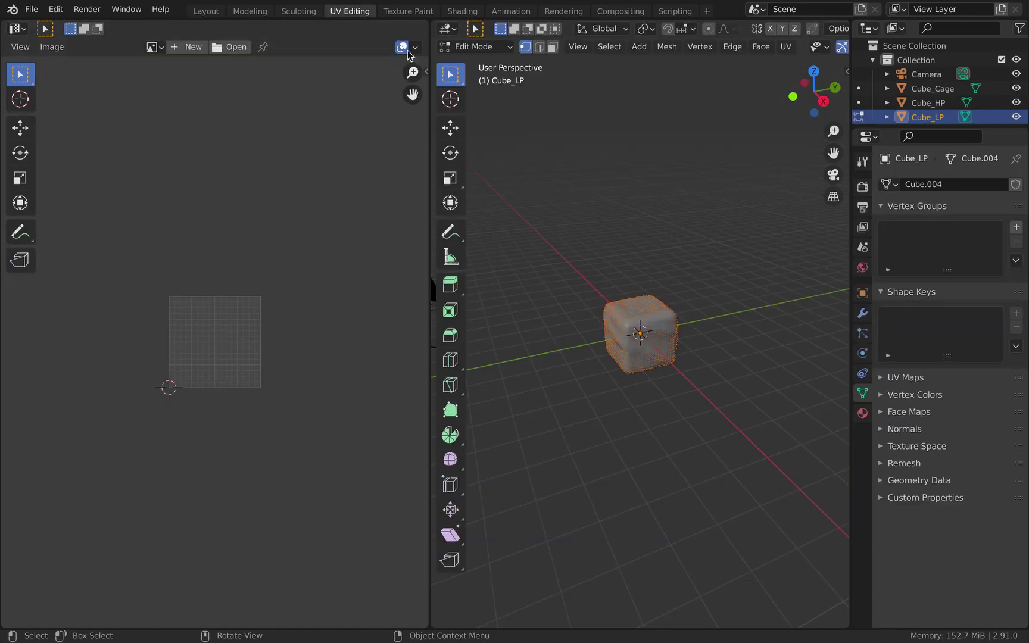
pyautogui.moveTo(664, 275); pyautogui.dragTo(587, 311, button='middle')
pyautogui.scroll(6, 664, 275)
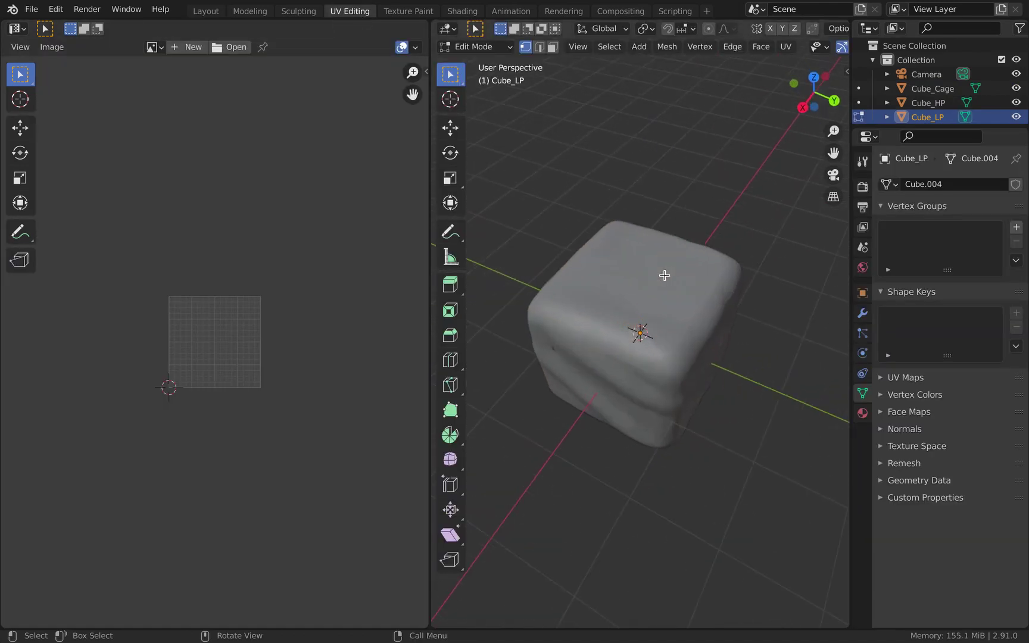
pyautogui.scroll(2, 664, 275)
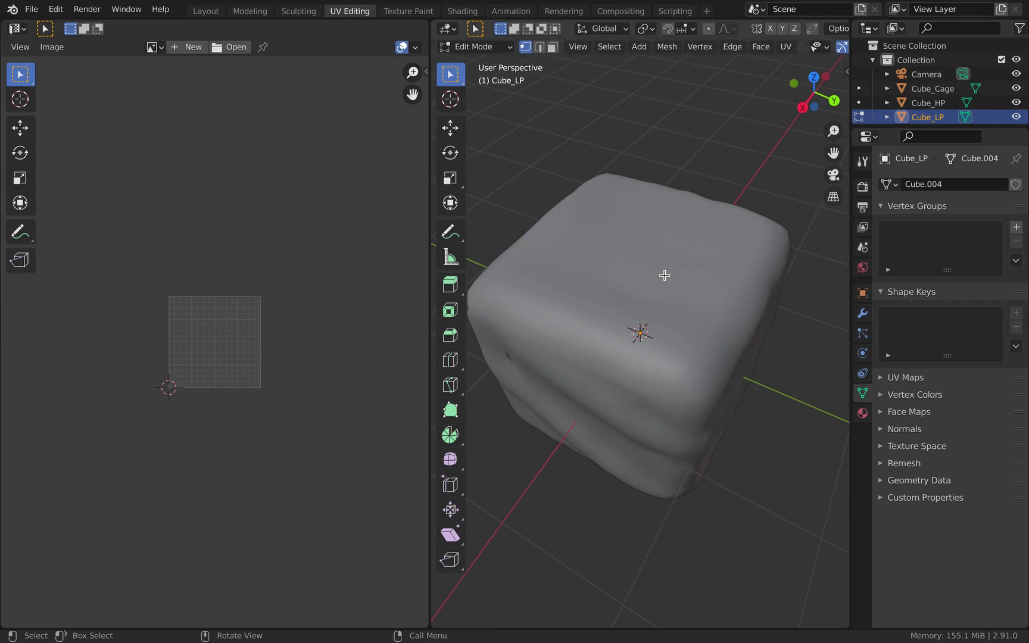
pyautogui.moveTo(665, 275); pyautogui.dragTo(734, 250, button='middle')
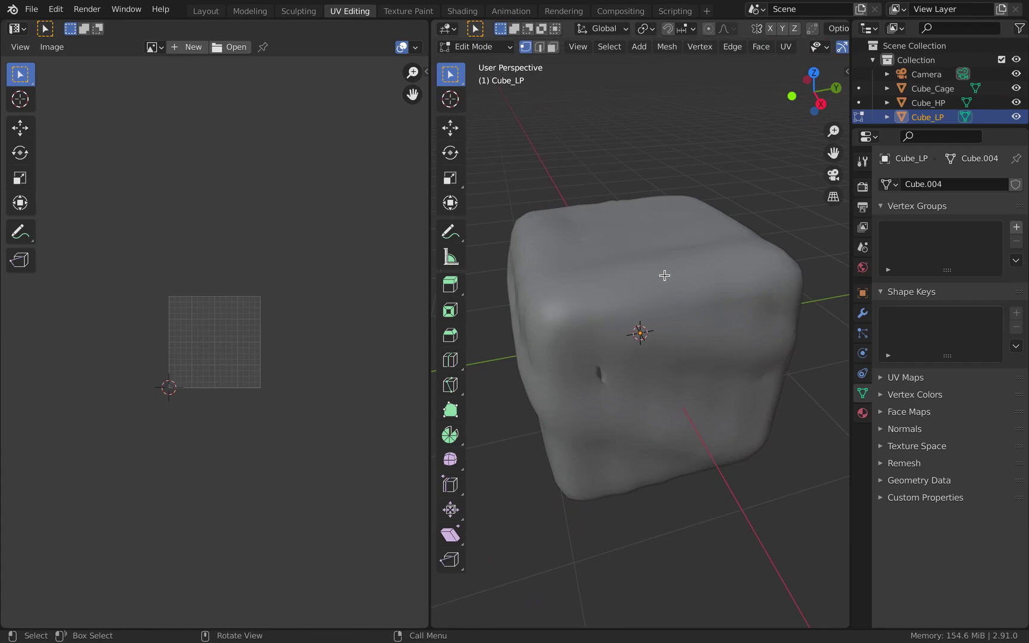
pyautogui.press('KP_Divide')
pyautogui.moveTo(665, 275)
pyautogui.mouseDown(button='middle')
pyautogui.moveTo(768, 235)
pyautogui.moveTo(665, 275)
pyautogui.mouseUp(button='middle')
pyautogui.scroll(-2, 768, 235)
pyautogui.scroll(1, 664, 275)
# Step: Unwrap the whole Cube_LP mesh with Smart UV Project at a 66° angle limit and inspect the resulting islands
pyautogui.press('u')
pyautogui.click(625, 215)
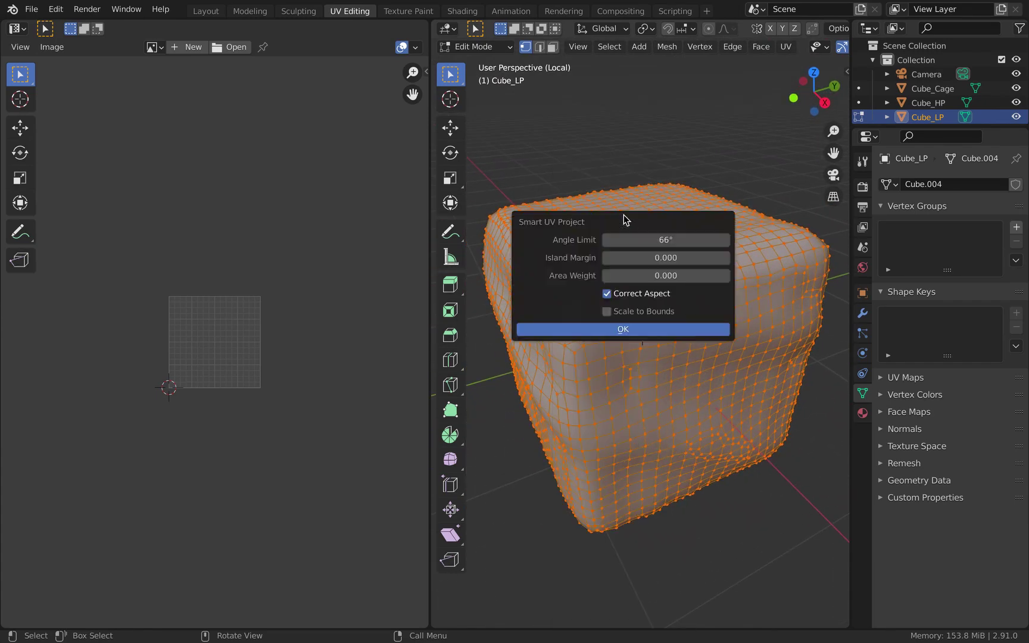
pyautogui.click(657, 255)
pyautogui.write('0.0')
pyautogui.press('Return')
pyautogui.click(661, 329)
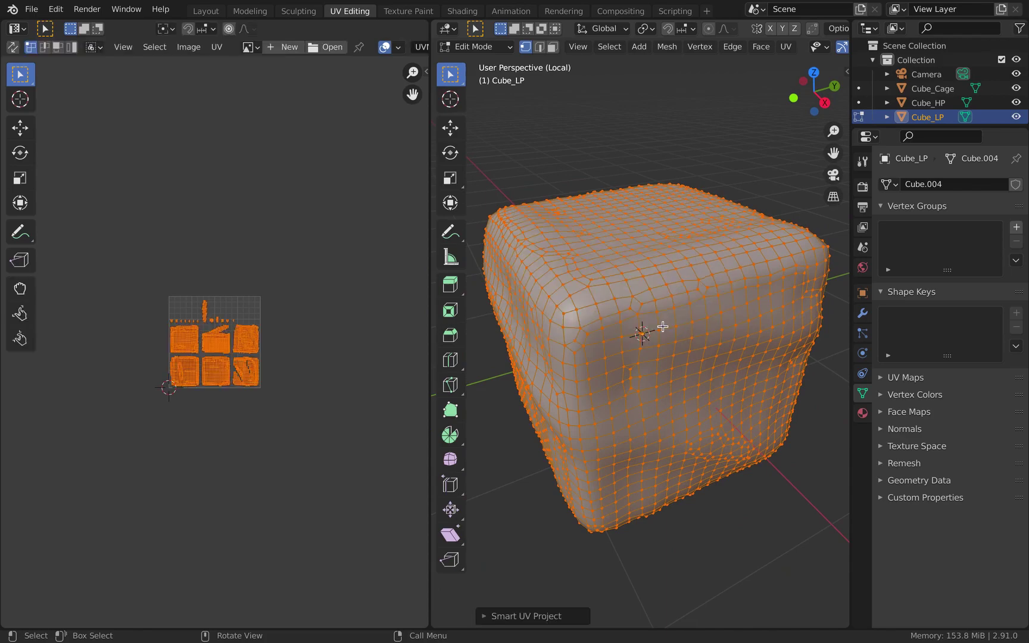
pyautogui.scroll(6, 279, 356)
pyautogui.scroll(-6, 279, 356)
# Step: Mark a UV seam along the edge loop around Cube_LP's entire bottom face and clear the selection
pyautogui.moveTo(660, 283)
pyautogui.mouseDown(button='middle')
pyautogui.moveTo(688, 269)
pyautogui.moveTo(655, 281)
pyautogui.mouseUp(button='middle')
pyautogui.keyDown('alt'); pyautogui.click(653, 281); pyautogui.keyUp('alt')
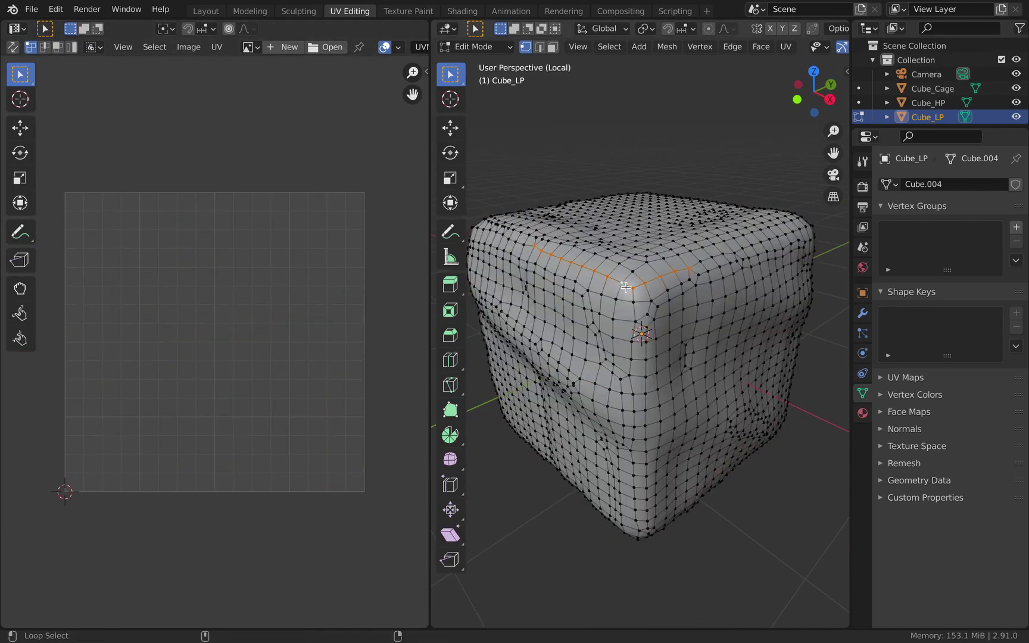
pyautogui.moveTo(561, 286); pyautogui.dragTo(652, 210, button='middle')
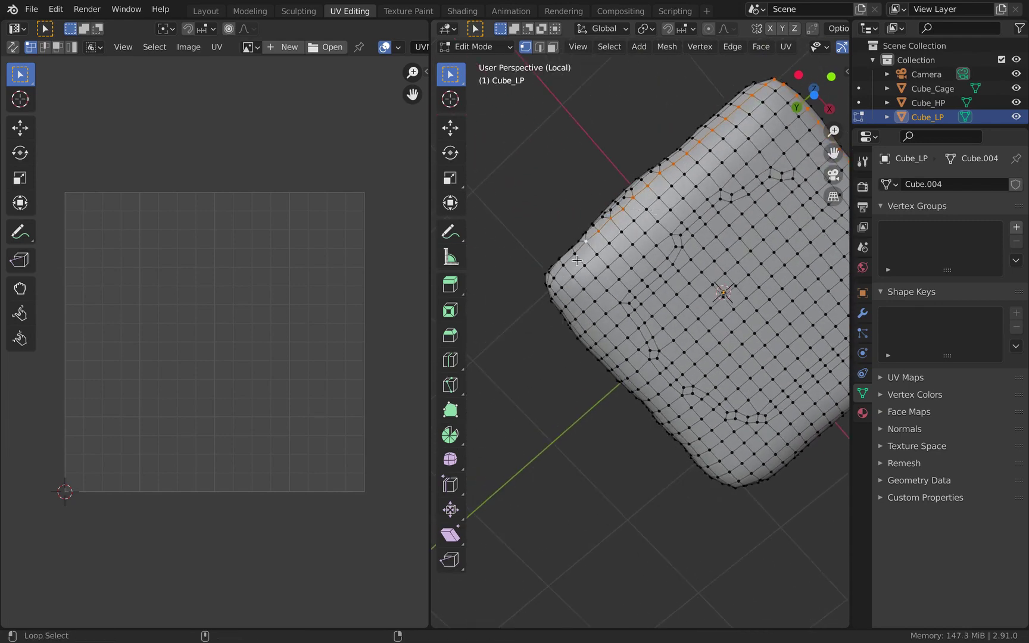
pyautogui.moveTo(566, 260); pyautogui.dragTo(754, 287, button='middle')
pyautogui.keyDown('shift'); pyautogui.moveTo(766, 337); pyautogui.dragTo(594, 379, button='middle'); pyautogui.keyUp('shift')
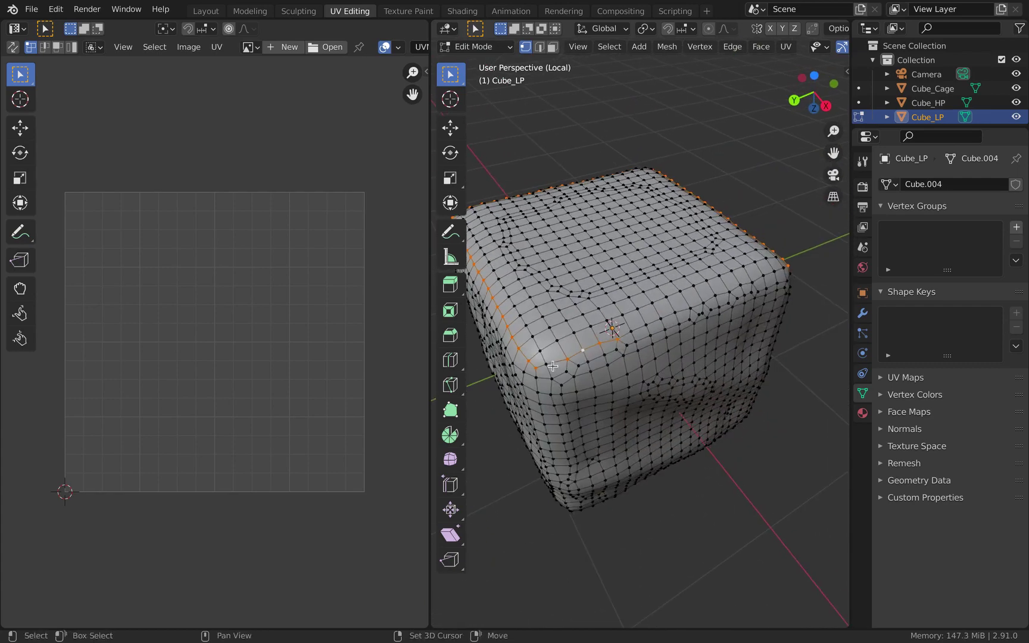
pyautogui.keyDown('alt'); pyautogui.keyDown('shift'); pyautogui.click(639, 331); pyautogui.keyUp('shift'); pyautogui.keyUp('alt')
pyautogui.moveTo(639, 331); pyautogui.dragTo(700, 328, button='middle')
pyautogui.keyDown('alt'); pyautogui.keyDown('shift'); pyautogui.click(723, 326); pyautogui.keyUp('shift'); pyautogui.keyUp('alt')
pyautogui.hotkey('ctrl', 'e')
pyautogui.click(640, 516)
pyautogui.hotkey('alt', 'a')
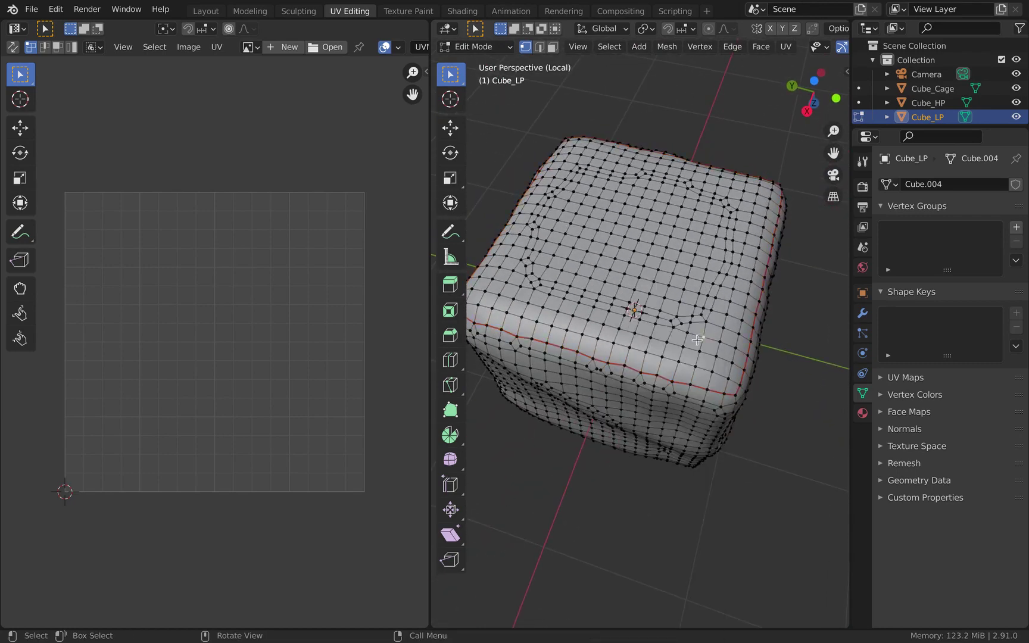
# Step: Mark UV seams along all four vertical corner edges of Cube_LP, up to near its top face
pyautogui.moveTo(645, 374); pyautogui.dragTo(663, 269, button='middle')
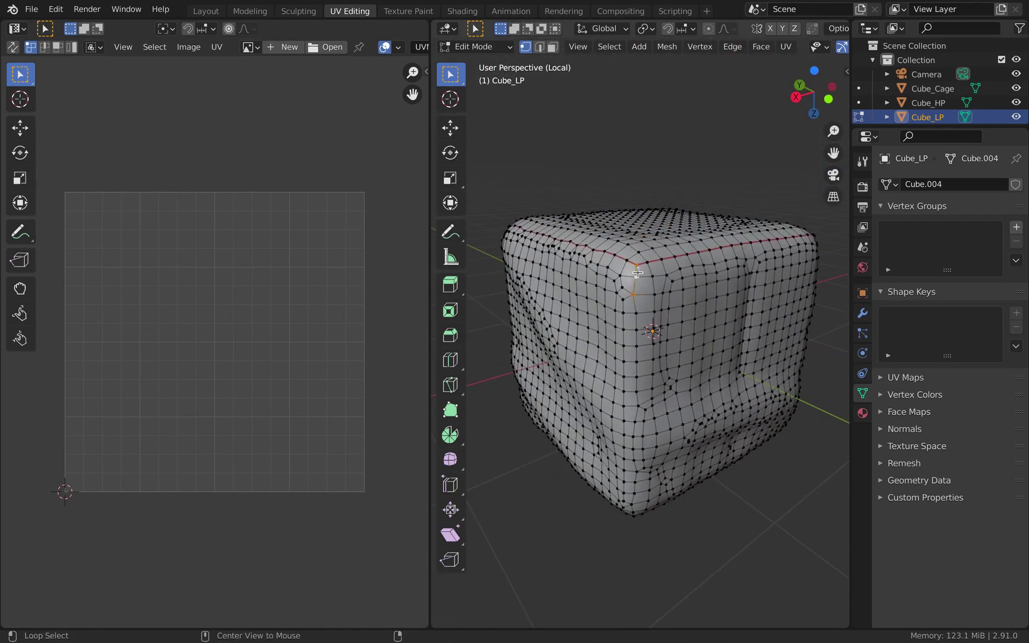
pyautogui.moveTo(637, 334); pyautogui.dragTo(643, 312, button='middle')
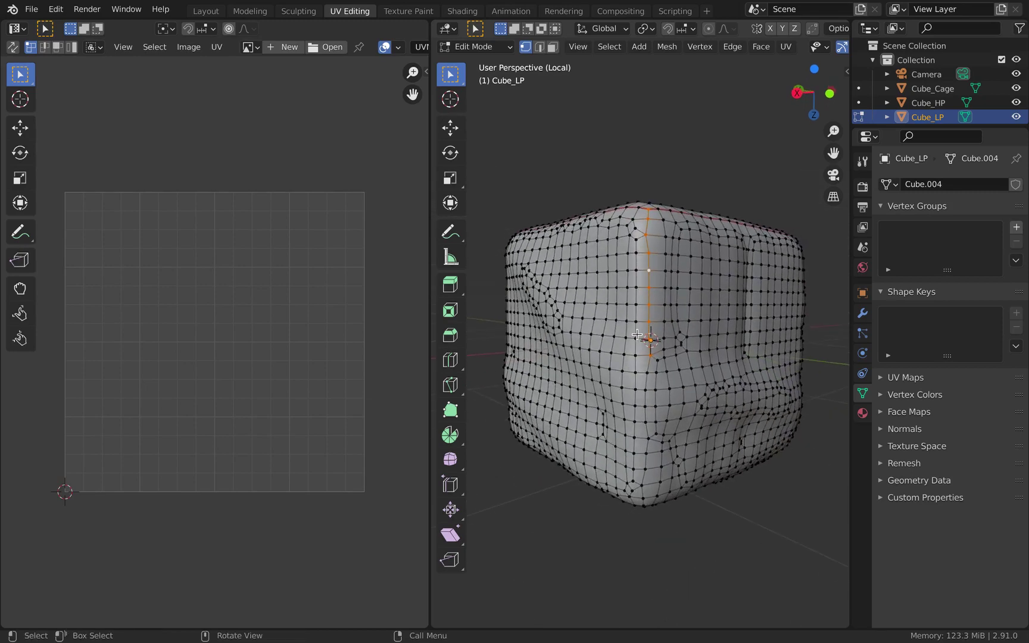
pyautogui.moveTo(646, 397); pyautogui.dragTo(682, 242, button='middle')
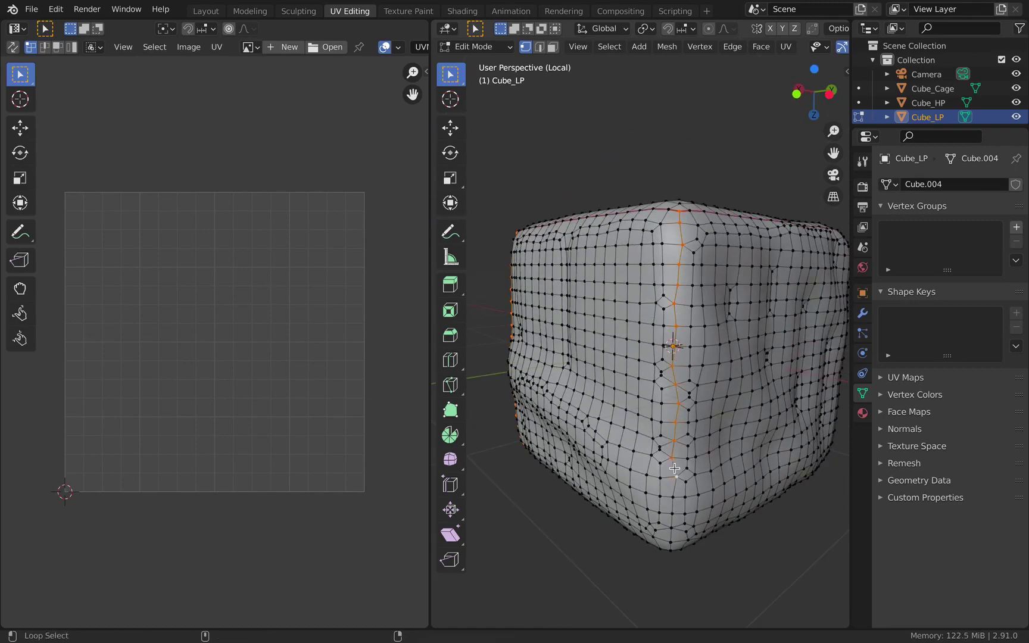
pyautogui.moveTo(674, 469); pyautogui.dragTo(700, 384, button='middle')
pyautogui.moveTo(702, 429); pyautogui.dragTo(534, 263, button='middle')
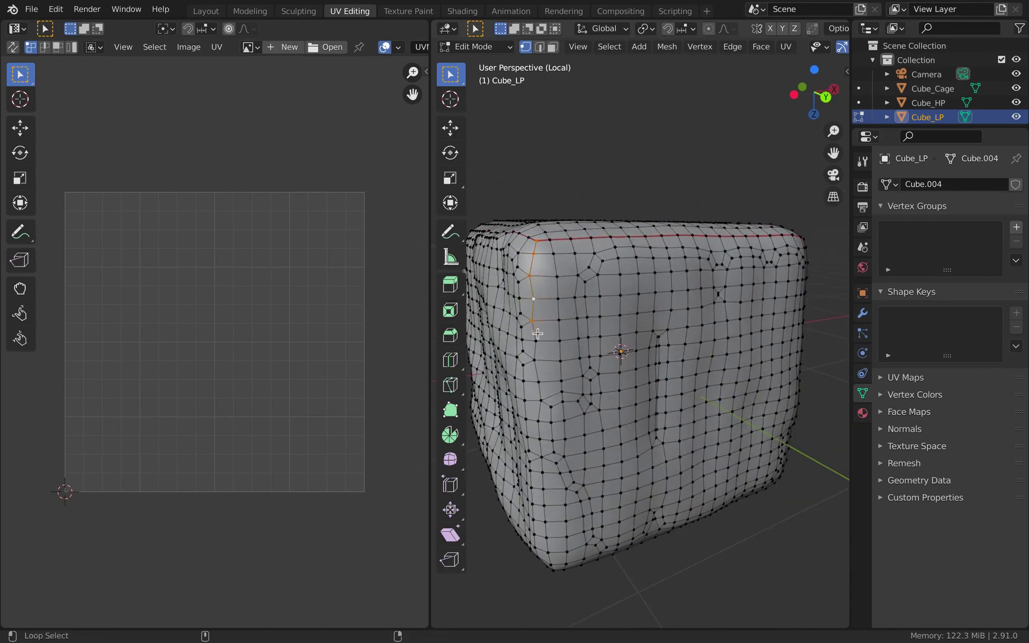
pyautogui.moveTo(544, 514); pyautogui.dragTo(689, 183, button='middle')
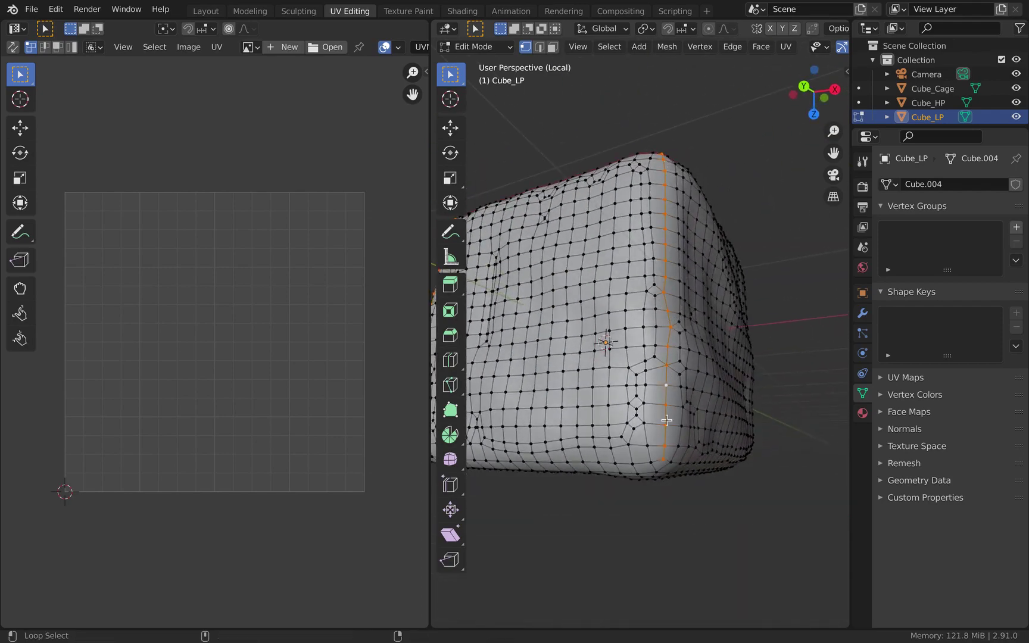
pyautogui.moveTo(664, 445); pyautogui.dragTo(763, 267, button='middle')
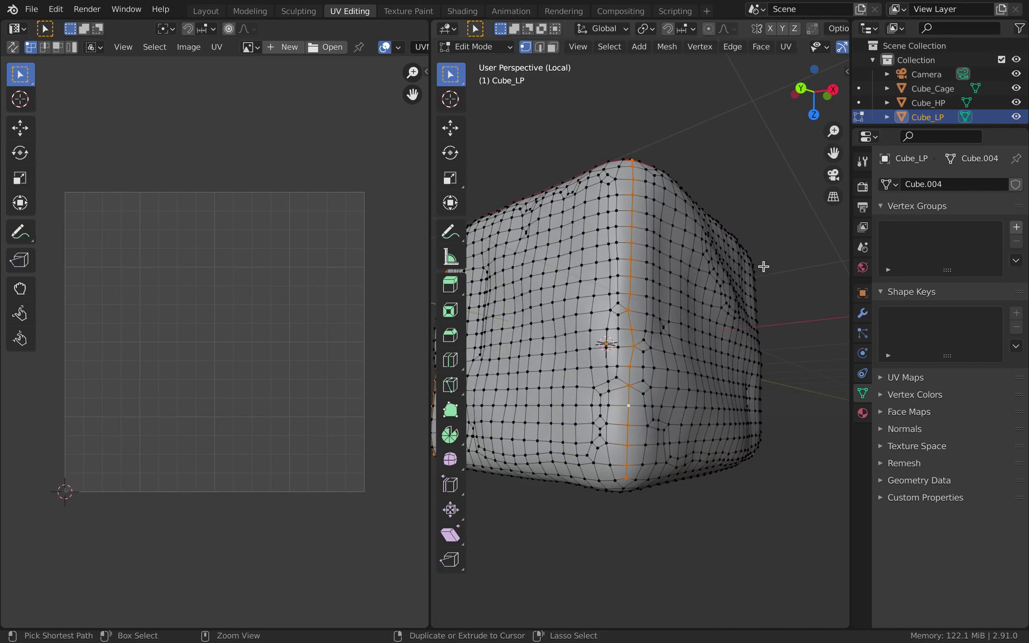
pyautogui.moveTo(695, 313); pyautogui.dragTo(694, 312, button='middle')
pyautogui.moveTo(650, 375); pyautogui.dragTo(648, 381, button='middle')
pyautogui.hotkey('ctrl', 'e')
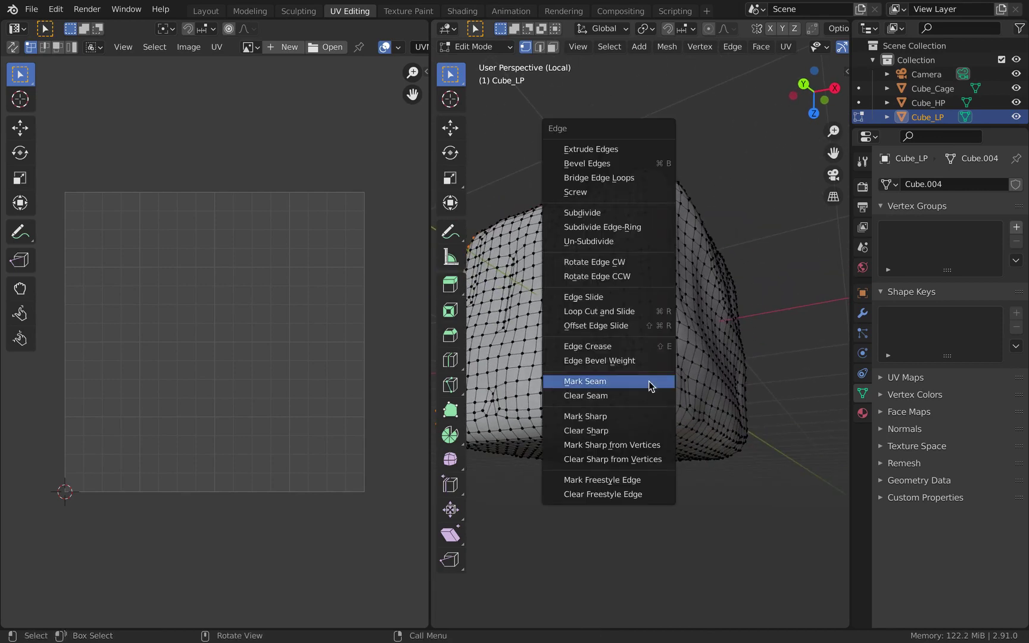
pyautogui.click(648, 382)
pyautogui.moveTo(648, 382); pyautogui.dragTo(648, 383, button='middle')
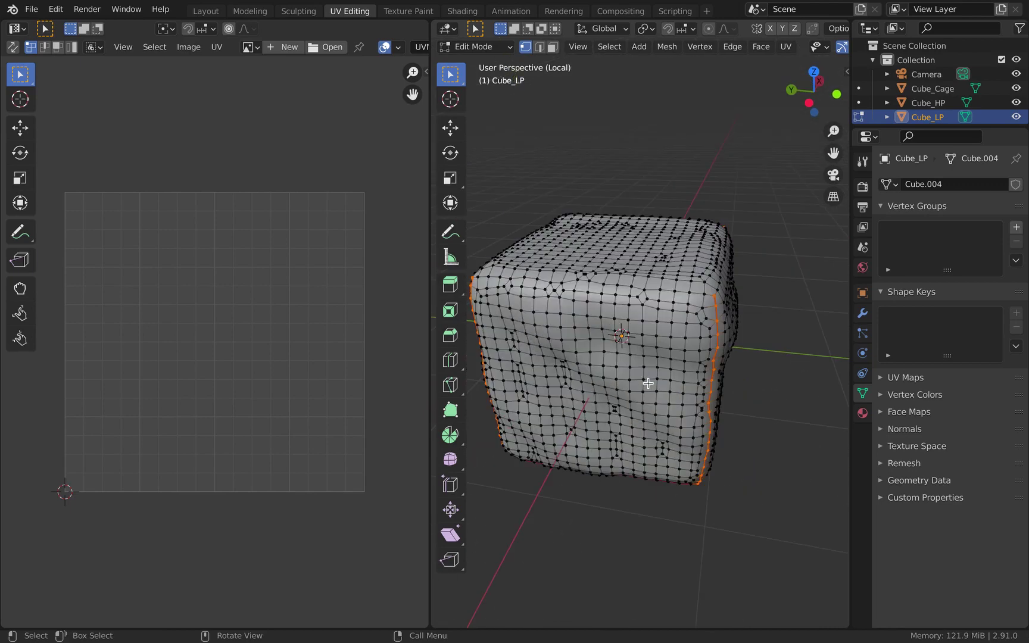
# Step: Unwrap the whole Cube_LP mesh along its marked seams
pyautogui.press('a')
pyautogui.press('u')
pyautogui.click(616, 191)
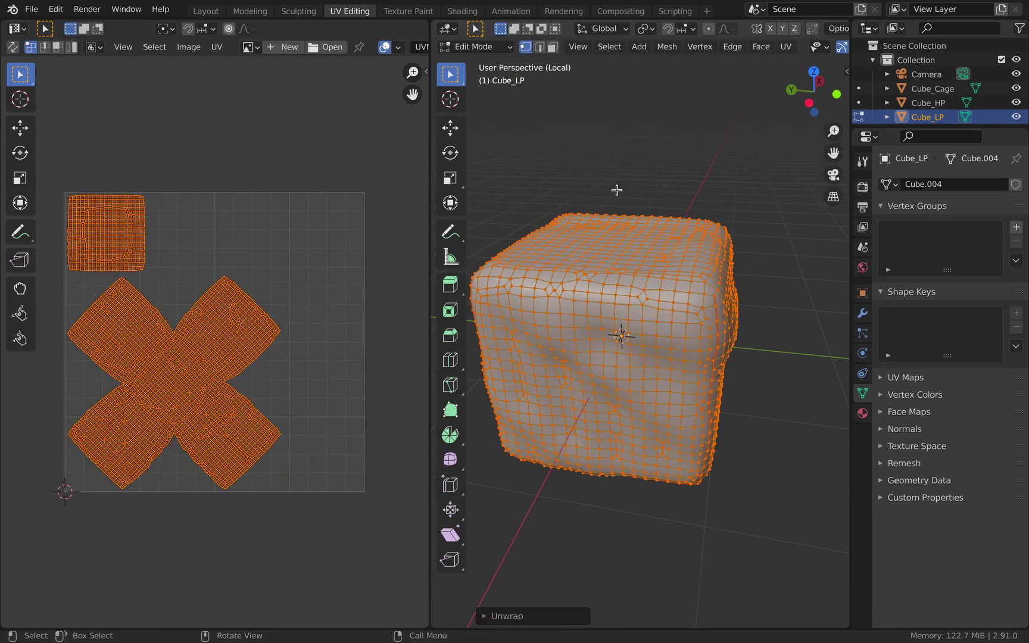
pyautogui.hotkey('alt', 'a')
pyautogui.press('a')
# Step: Clear the UV seam along one side of Cube_LP's bottom face so that it stays attached to the neighbouring side
pyautogui.moveTo(736, 276); pyautogui.dragTo(736, 275, button='middle')
pyautogui.moveTo(537, 303); pyautogui.dragTo(569, 271, button='middle')
pyautogui.keyDown('alt'); pyautogui.click(604, 226); pyautogui.keyUp('alt')
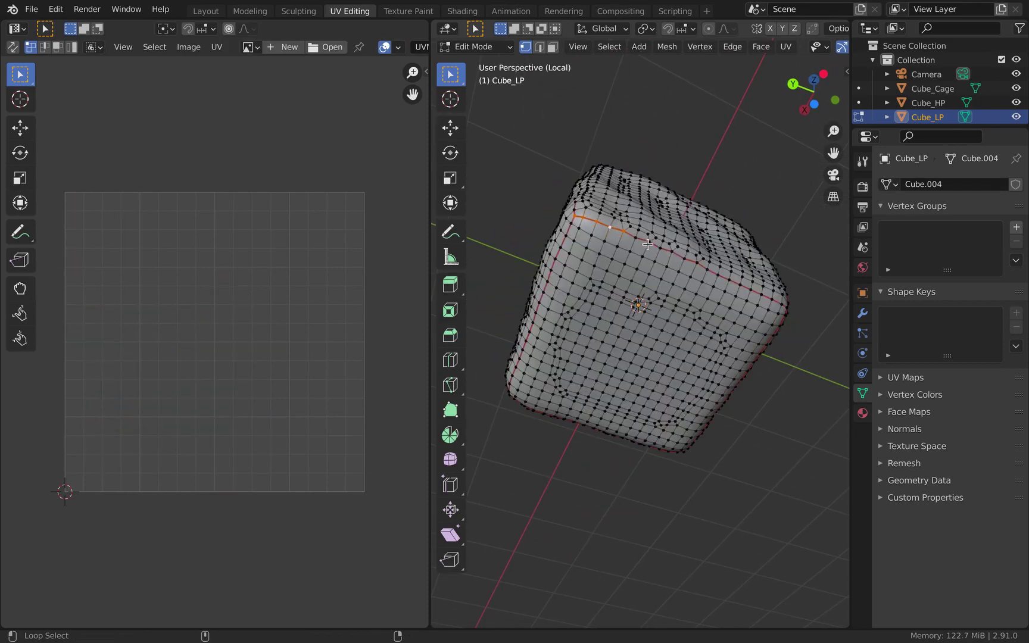
pyautogui.keyDown('alt'); pyautogui.keyDown('shift'); pyautogui.click(718, 274); pyautogui.keyUp('shift'); pyautogui.keyUp('alt')
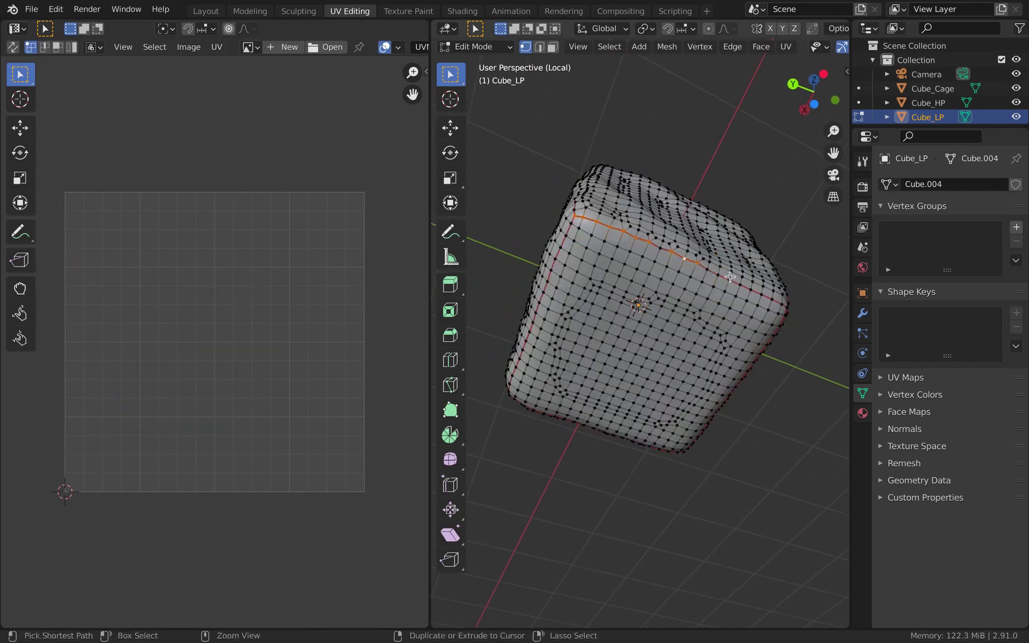
pyautogui.keyDown('alt'); pyautogui.keyDown('shift'); pyautogui.click(755, 290); pyautogui.keyUp('shift'); pyautogui.keyUp('alt')
pyautogui.moveTo(810, 268); pyautogui.dragTo(742, 351, button='middle')
pyautogui.hotkey('ctrl', 'e')
pyautogui.click(746, 286)
pyautogui.press('Tab')
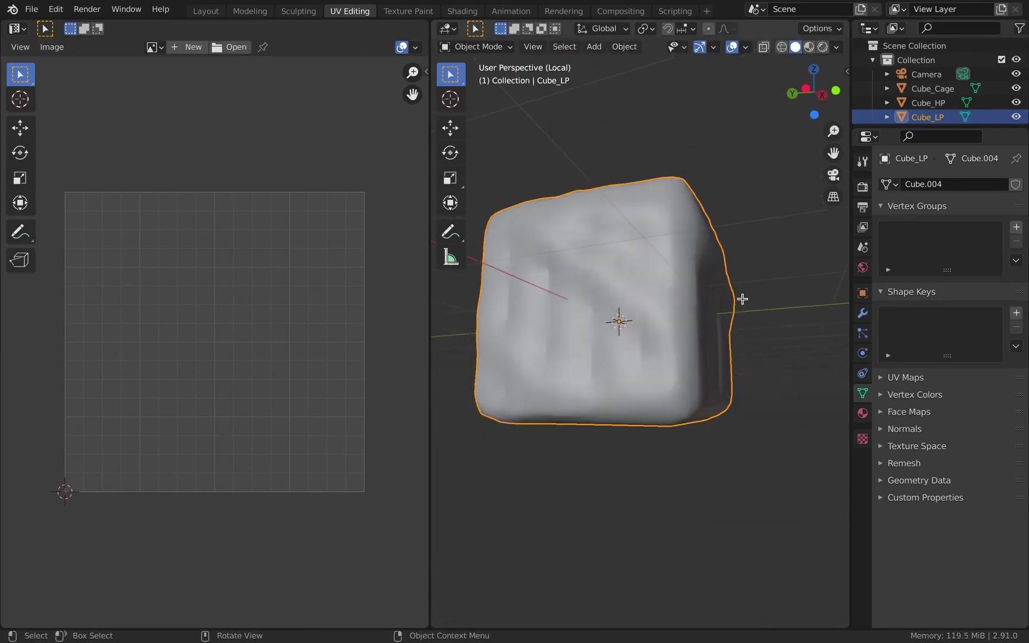
# Step: Unwrap the whole Cube_LP mesh again with the updated seams and inspect the UV layout up close
pyautogui.press('Tab')
pyautogui.press('a')
pyautogui.press('u')
pyautogui.click(674, 191)
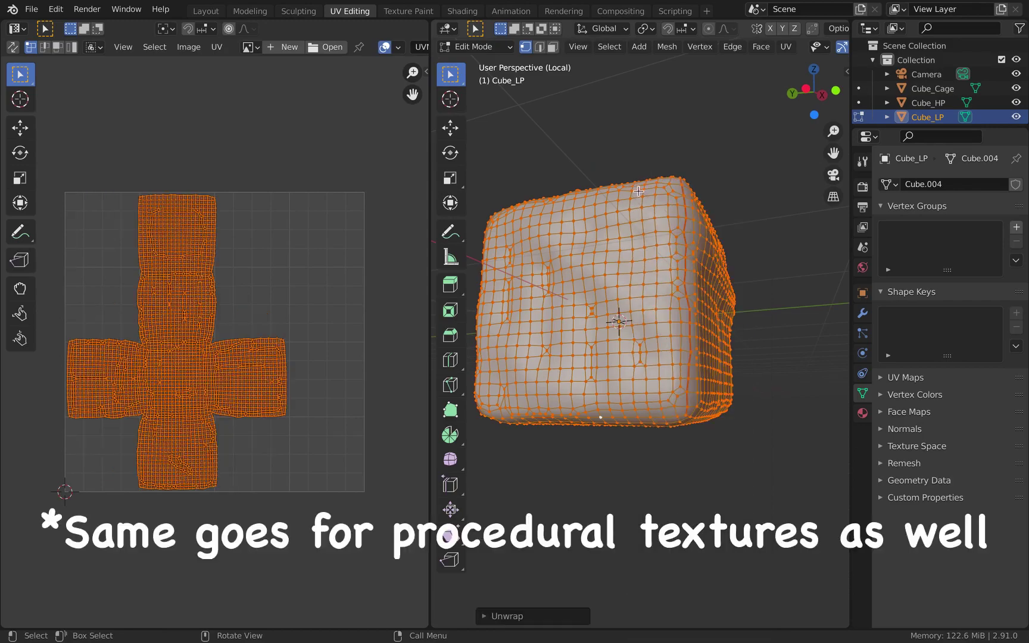
pyautogui.hotkey('alt', 'a')
pyautogui.scroll(4, 370, 291)
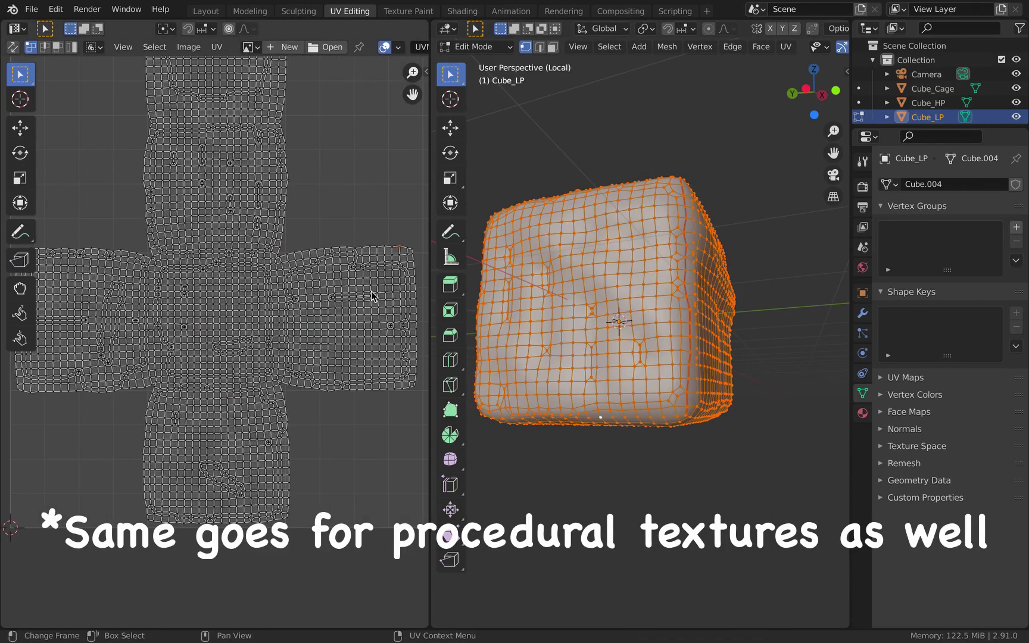
pyautogui.scroll(-4, 384, 322)
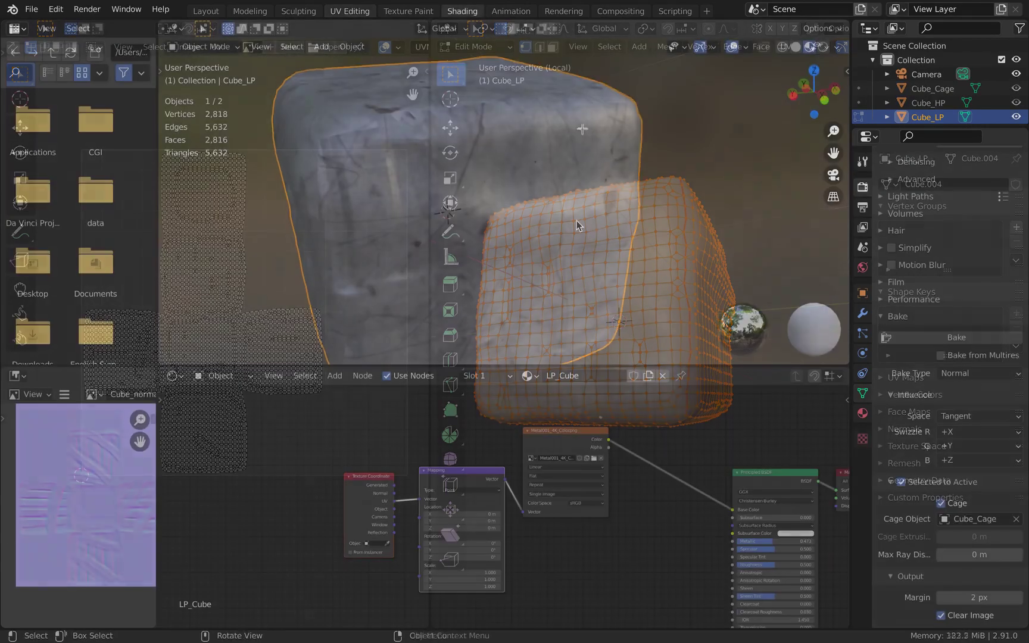
# Step: Disconnect the Normal Map node from the Principled BSDF's Normal input in the LP_Cube material
pyautogui.scroll(-5, 577, 220)
pyautogui.scroll(-5, 576, 230)
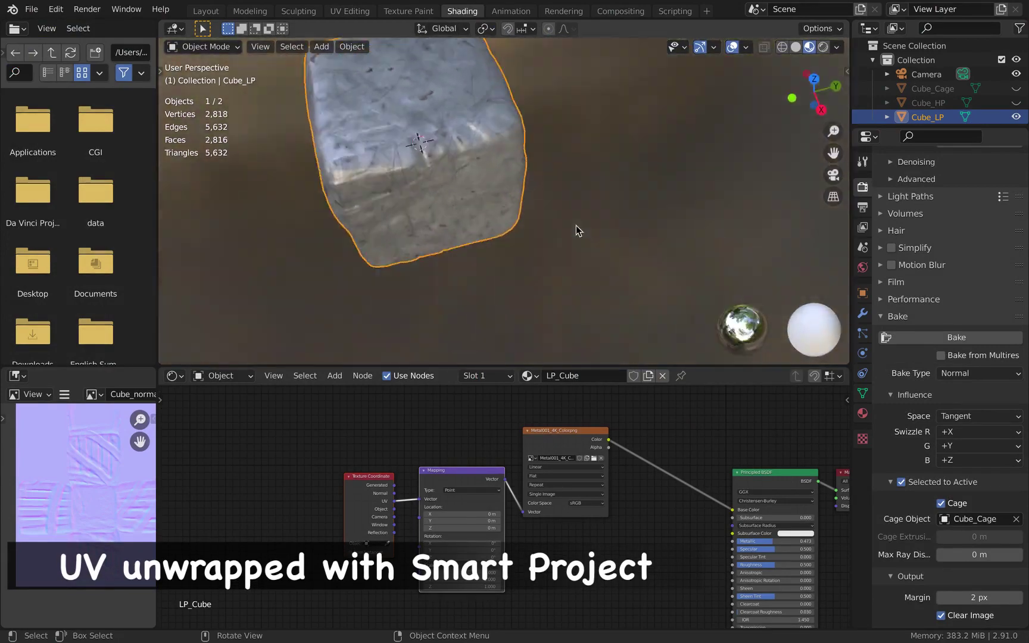
pyautogui.hscroll(8, 576, 230)
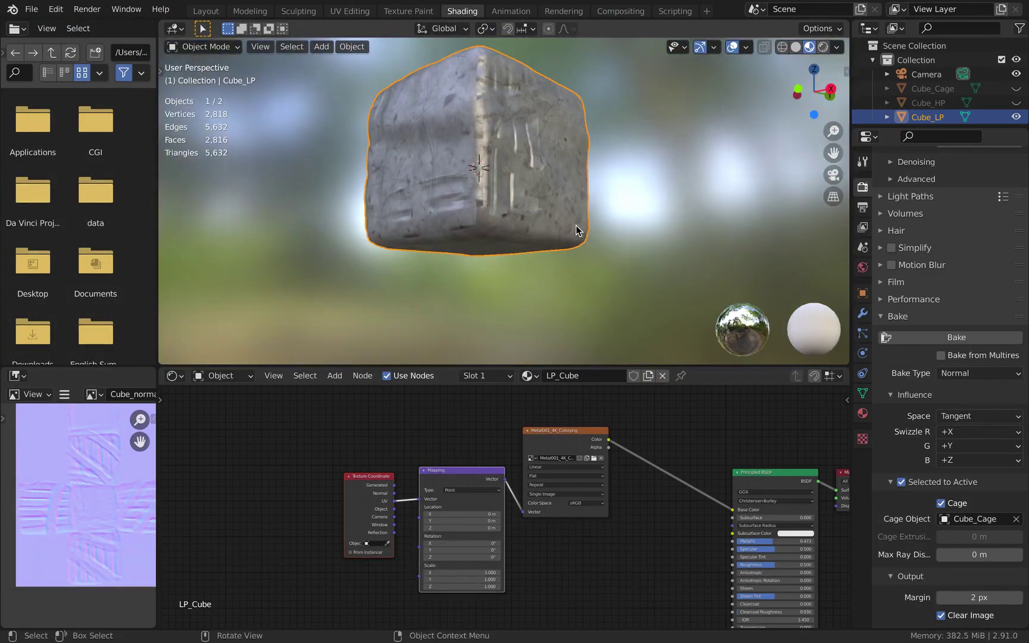
pyautogui.scroll(-6, 605, 524)
pyautogui.moveTo(740, 409); pyautogui.dragTo(551, 626)
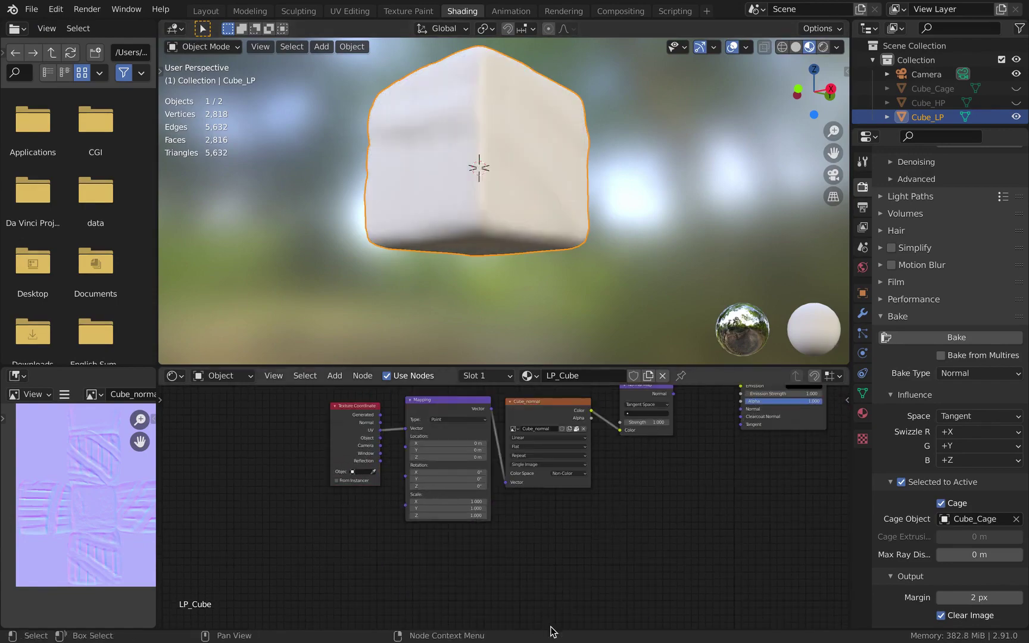
# Step: Examine the metal color texture on Cube_LP's faces and edges from several sides and up close
pyautogui.scroll(6, 606, 544)
pyautogui.scroll(8, 669, 269)
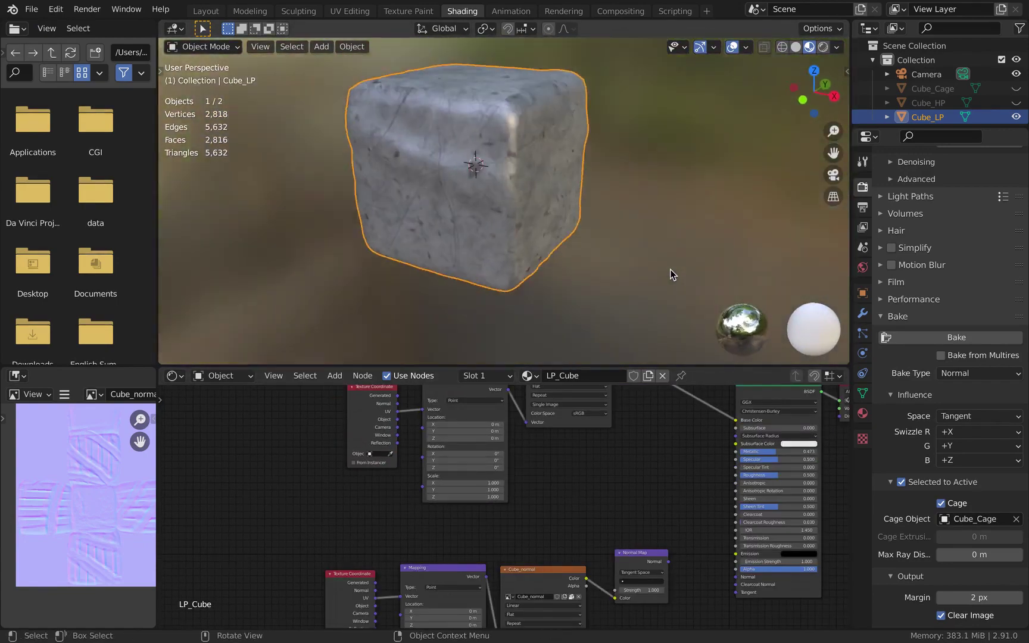
pyautogui.scroll(3, 669, 269)
pyautogui.scroll(6, 651, 431)
pyautogui.hscroll(-8, 587, 306)
pyautogui.scroll(6, 602, 188)
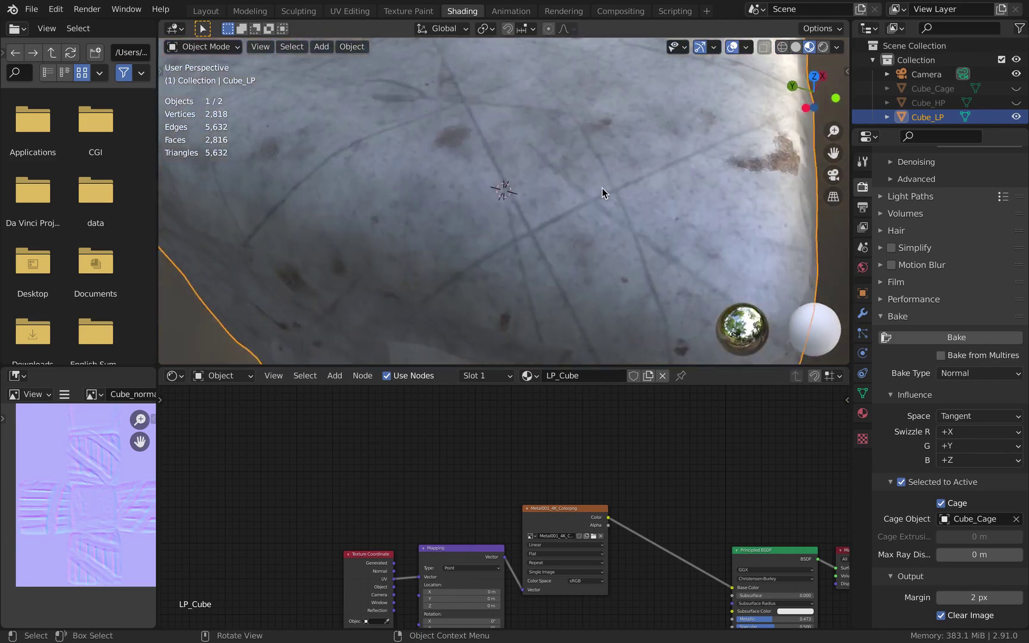
pyautogui.scroll(-5, 601, 187)
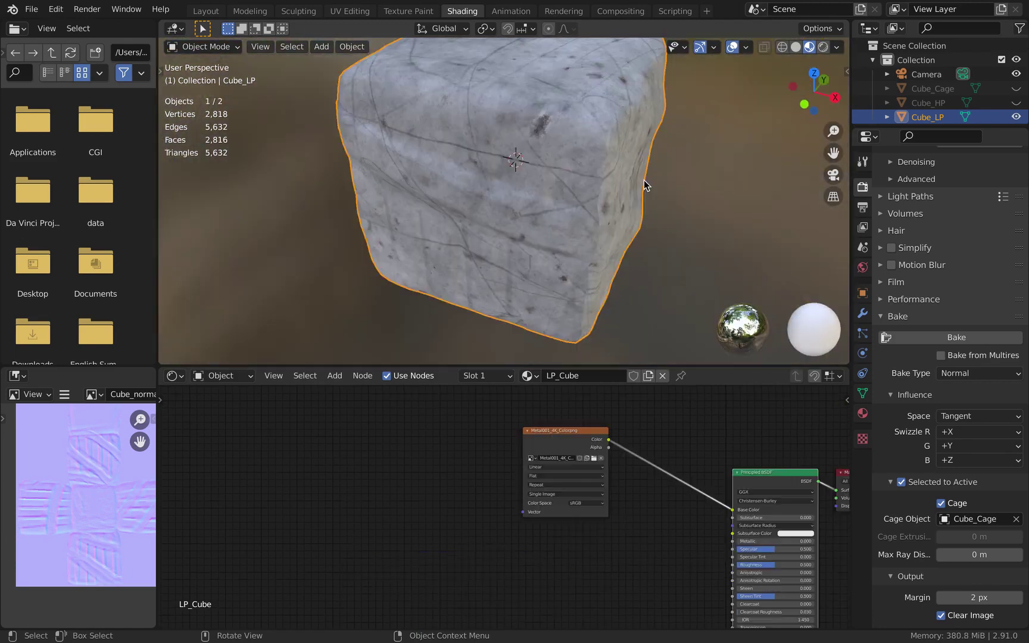
# Step: Raise the Metallic value of the Principled BSDF in the LP_Cube material
pyautogui.scroll(3, 643, 180)
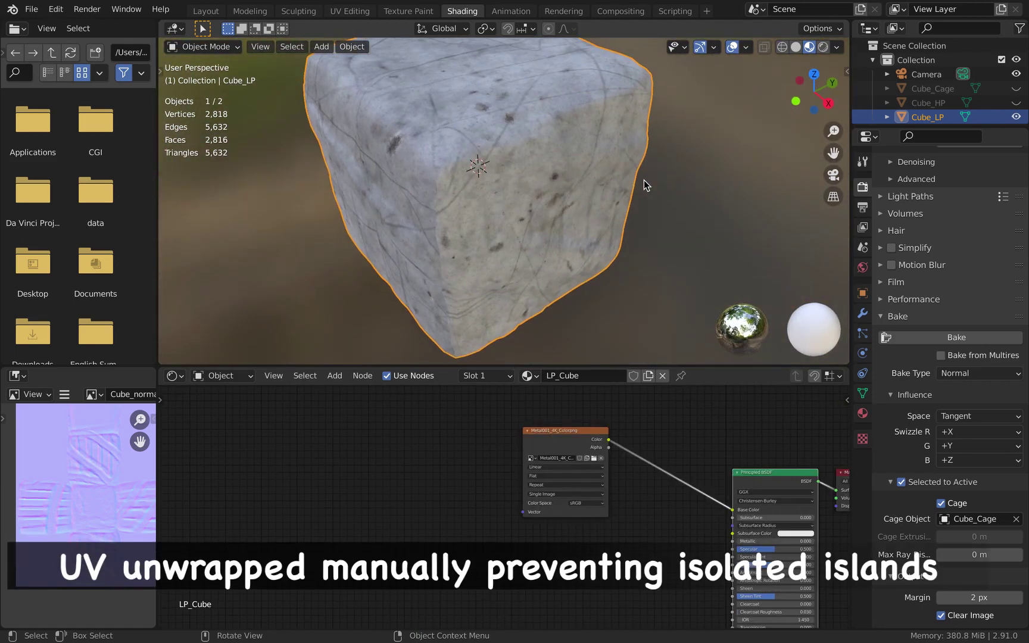
pyautogui.scroll(3, 644, 180)
pyautogui.scroll(-4, 644, 179)
pyautogui.hscroll(-5, 643, 180)
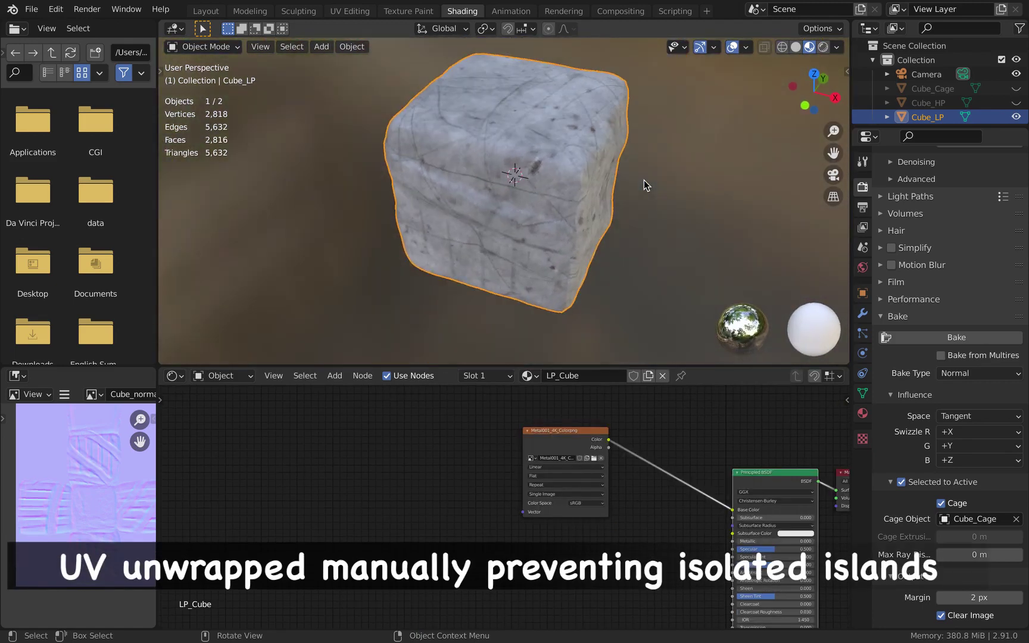
pyautogui.moveTo(770, 544); pyautogui.dragTo(807, 545)
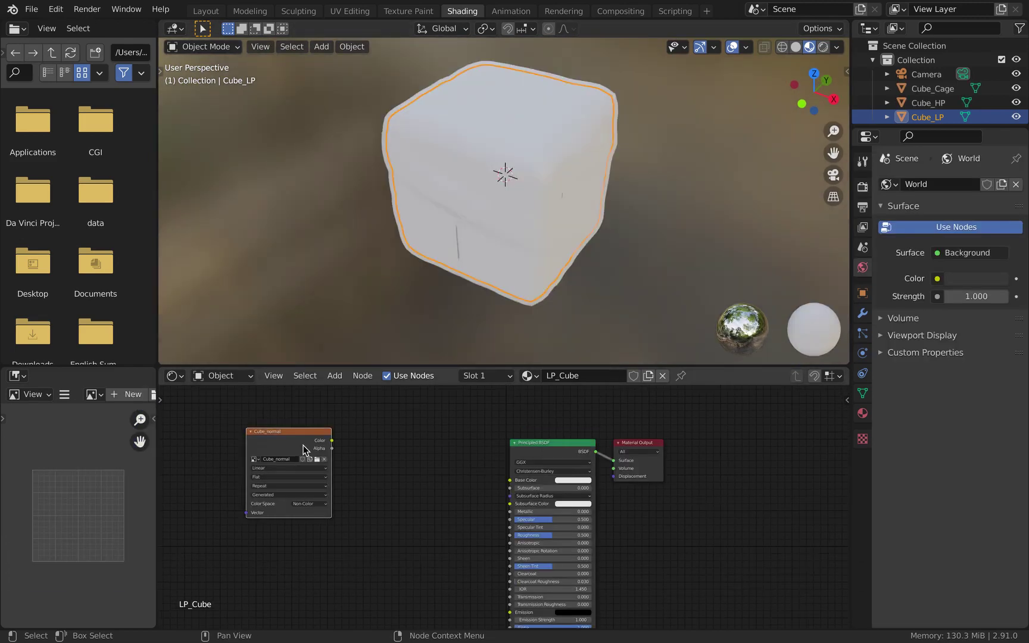
# Step: Move the Cube_normal image texture node down, level with the lower part of the Principled BSDF node
pyautogui.moveTo(312, 506); pyautogui.dragTo(282, 475, button='middle')
pyautogui.moveTo(251, 401); pyautogui.dragTo(287, 492)
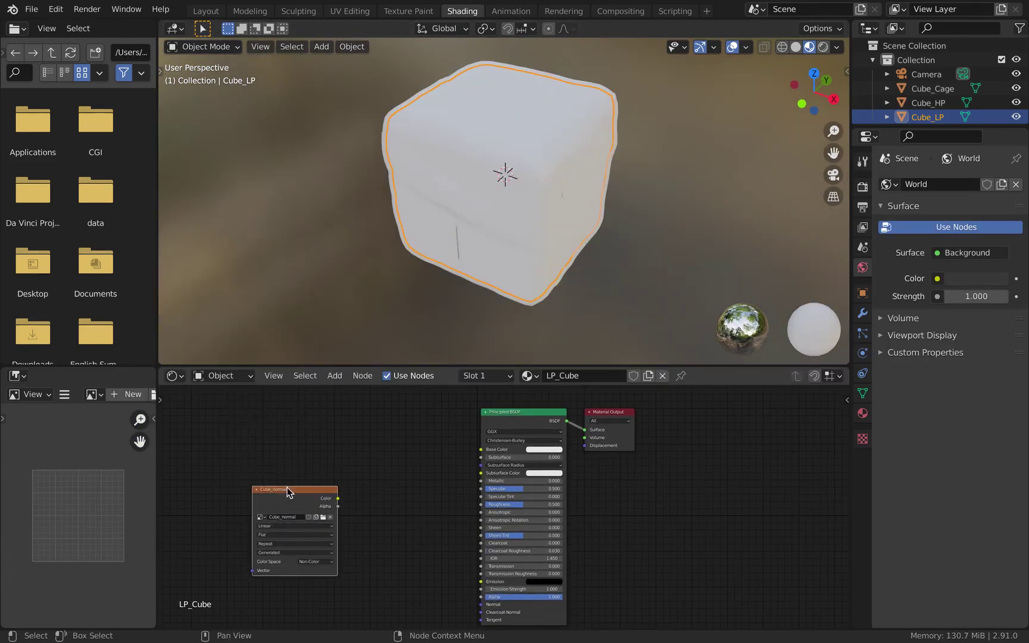
# Step: Set the render engine to Cycles and enable Adaptive Sampling
pyautogui.click(862, 186)
pyautogui.click(977, 184)
pyautogui.click(953, 232)
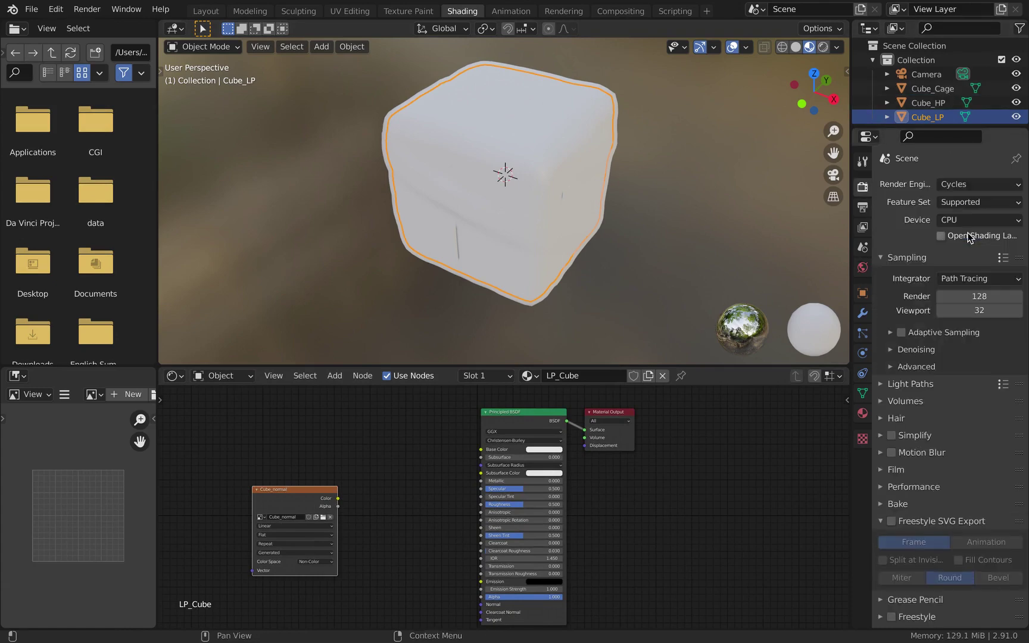
pyautogui.scroll(-1, 961, 277)
pyautogui.click(911, 318)
pyautogui.click(901, 318)
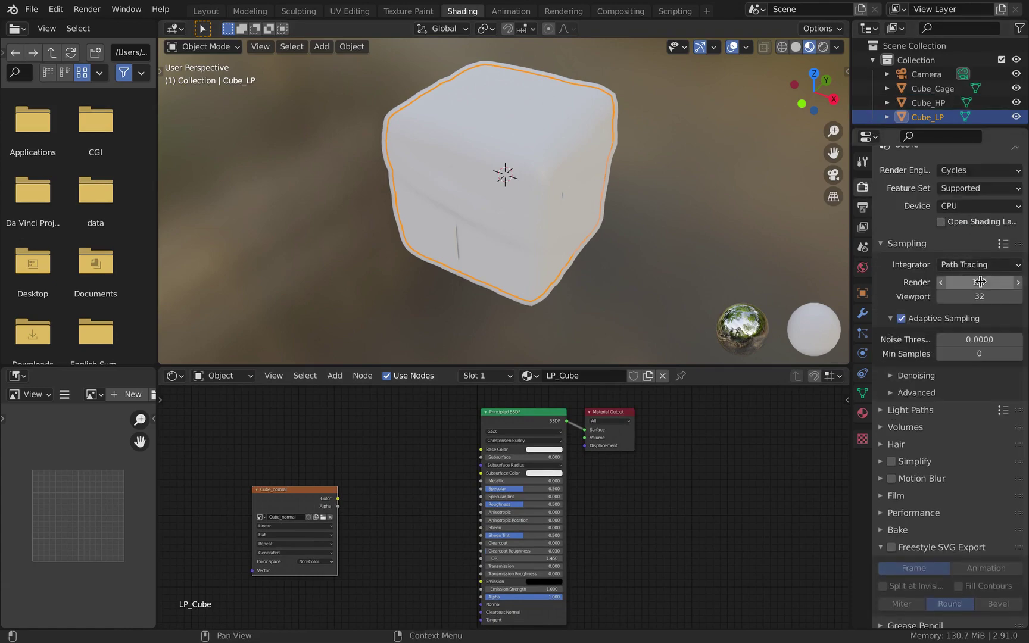
# Step: Set the bake type to Normal in the Cycles bake settings
pyautogui.scroll(-1, 995, 344)
pyautogui.scroll(-1, 996, 344)
pyautogui.click(889, 458)
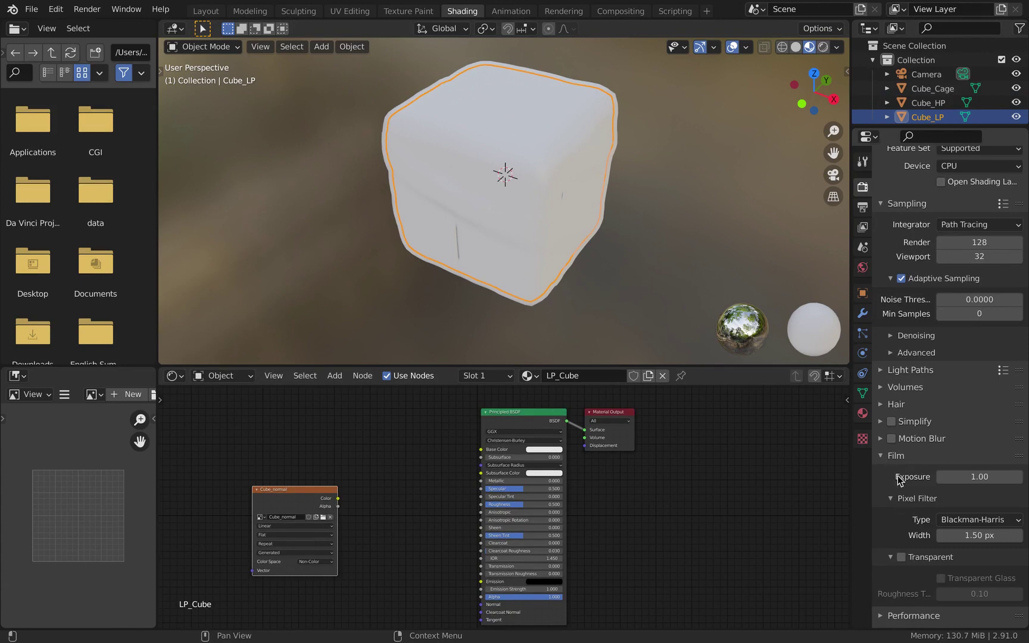
pyautogui.click(889, 457)
pyautogui.click(893, 490)
pyautogui.scroll(-8, 893, 489)
pyautogui.click(977, 272)
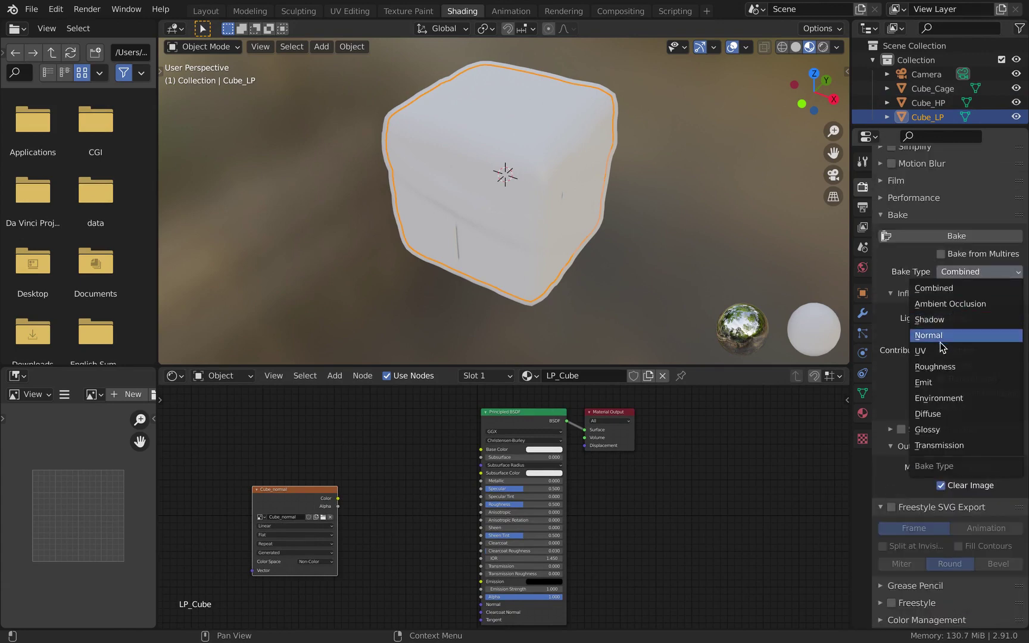
pyautogui.click(943, 339)
# Step: Enable Selected to Active baking with a cage and assign Cube_Cage as the cage object
pyautogui.click(890, 430)
pyautogui.click(944, 451)
pyautogui.click(1016, 466)
pyautogui.click(552, 177)
pyautogui.scroll(-3, 979, 477)
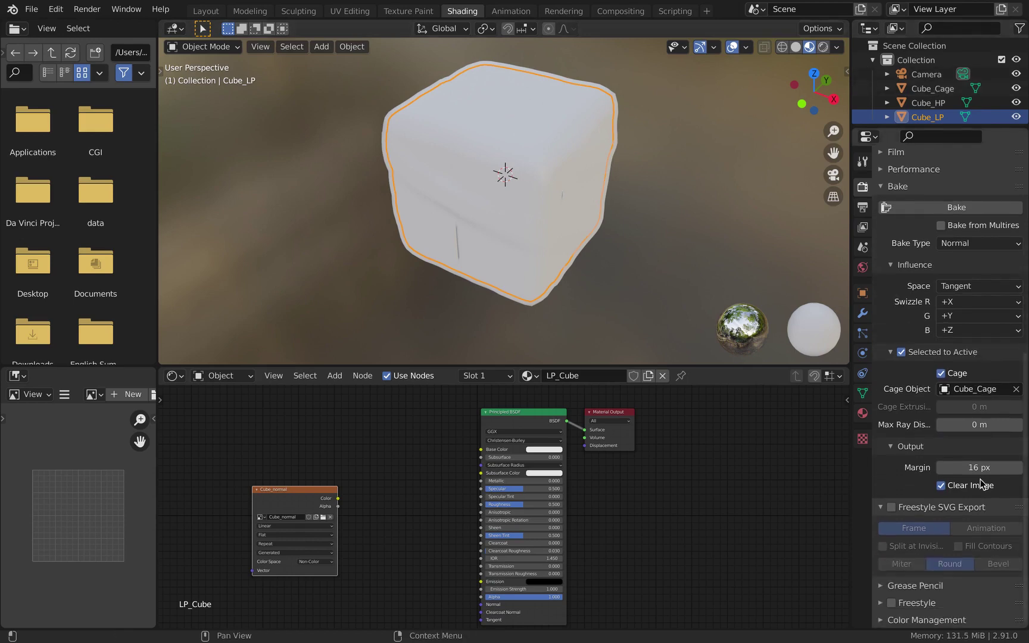
# Step: Set the bake output margin to 2 px
pyautogui.doubleClick(980, 469)
pyautogui.write('2')
pyautogui.press('Return')
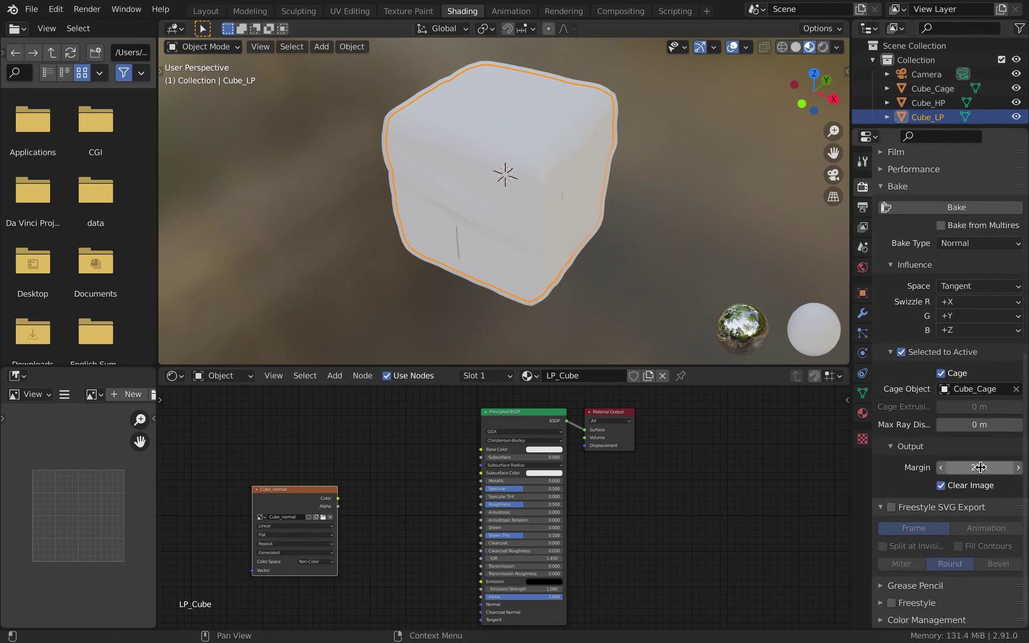
# Step: Set the scene's color management view transform to Standard
pyautogui.click(893, 619)
pyautogui.scroll(-5, 928, 583)
pyautogui.click(985, 535)
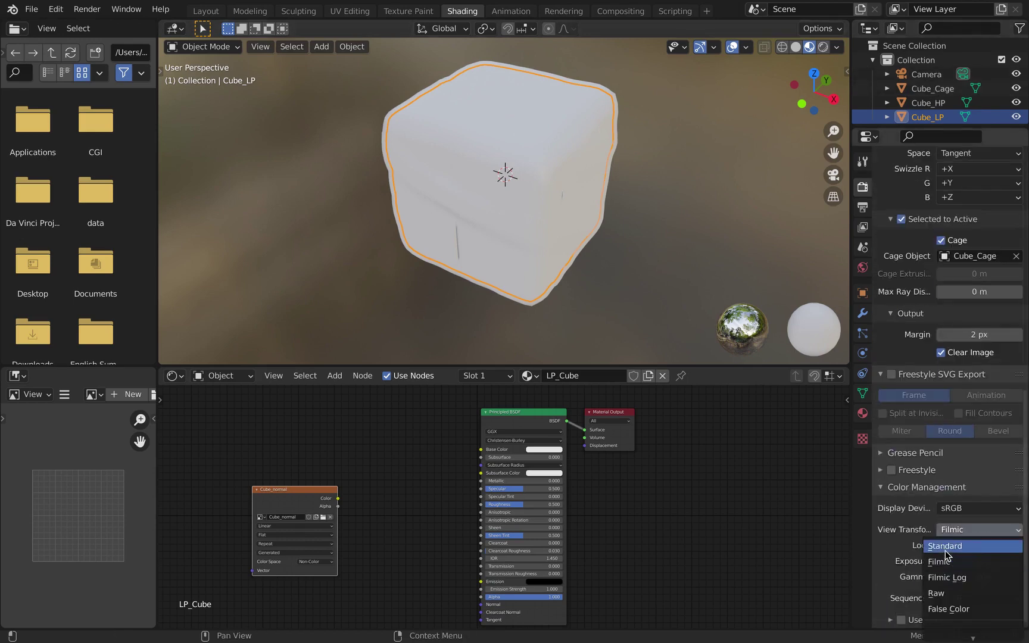
pyautogui.click(946, 550)
pyautogui.click(945, 549)
pyautogui.scroll(5, 913, 553)
pyautogui.scroll(-3, 989, 443)
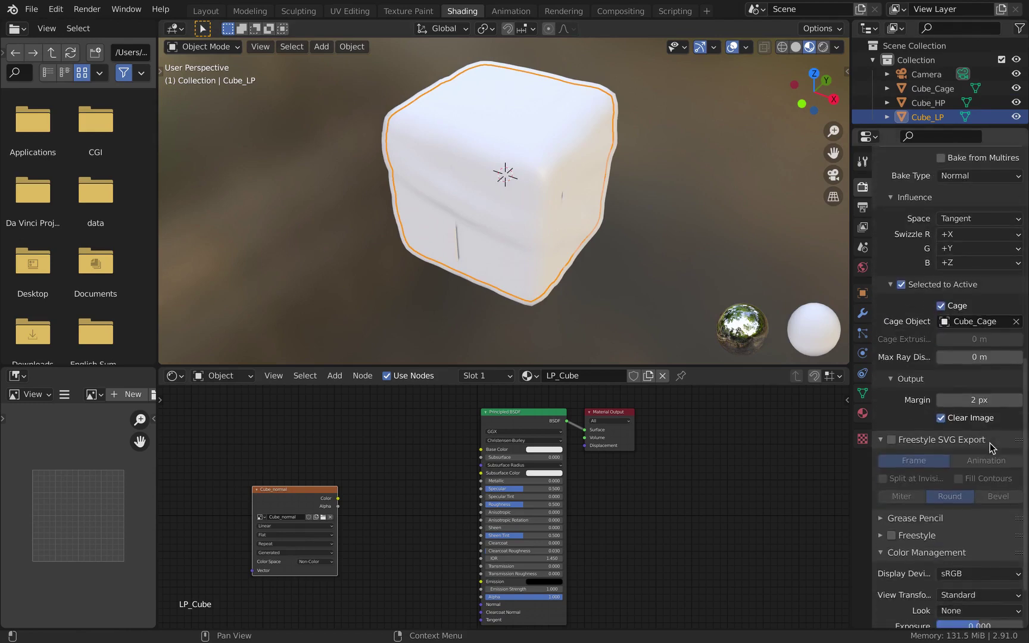
# Step: Select Cube_HP with Cube_LP as the active object and bake the normal map into the Cube_normal image
pyautogui.click(928, 102)
pyautogui.keyDown('ctrl'); pyautogui.click(927, 117); pyautogui.keyUp('ctrl')
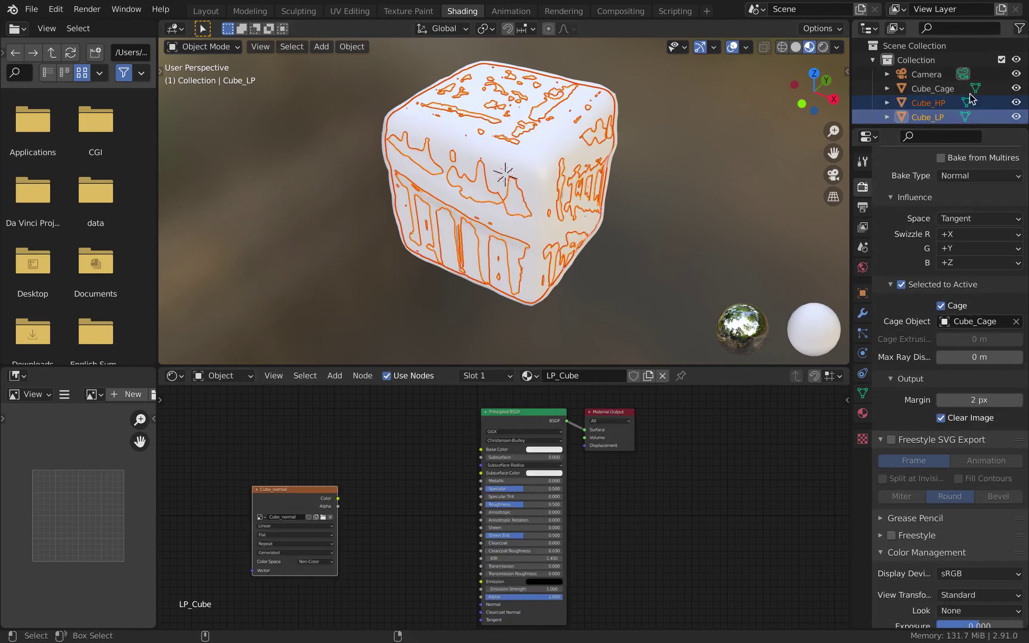
pyautogui.click(941, 89)
pyautogui.click(927, 102)
pyautogui.keyDown('ctrl'); pyautogui.click(926, 117); pyautogui.keyUp('ctrl')
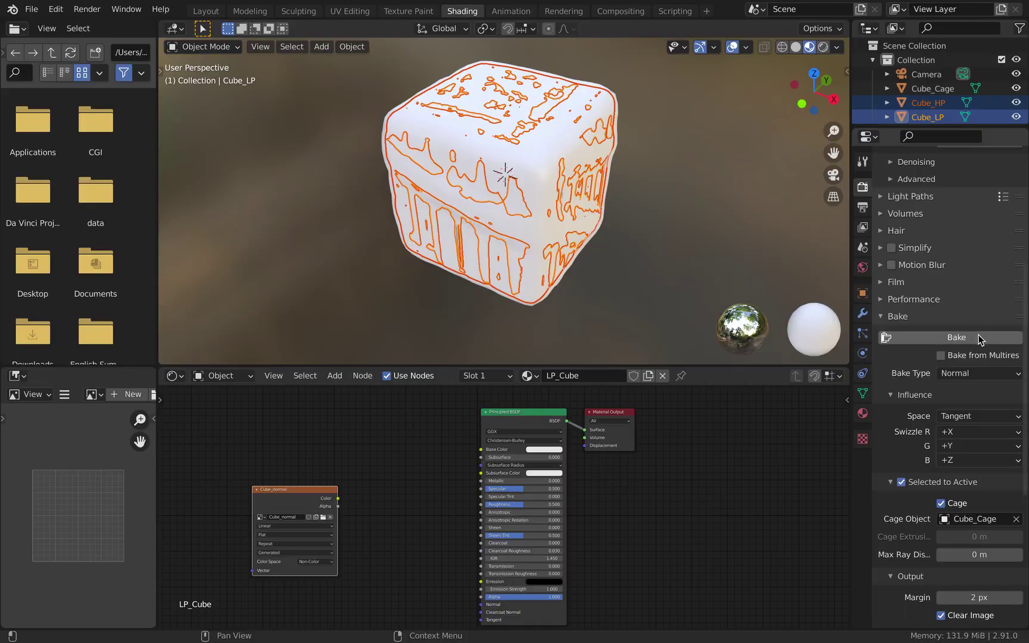
pyautogui.click(978, 337)
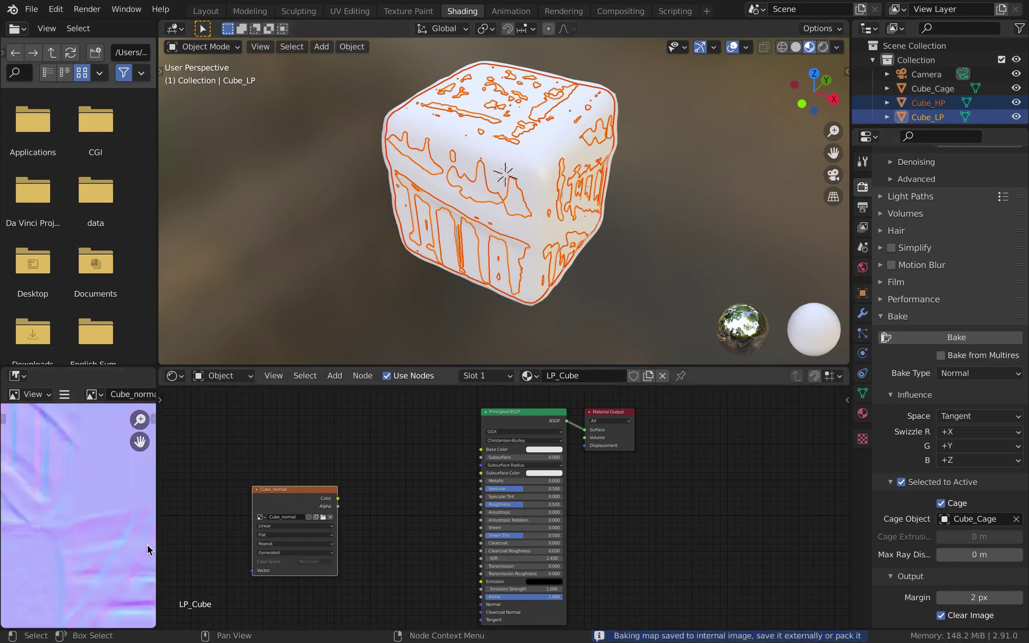
# Step: Connect the Cube_normal texture's Color output to the Principled BSDF's Normal input in the LP_Cube material
pyautogui.scroll(-6, 59, 514)
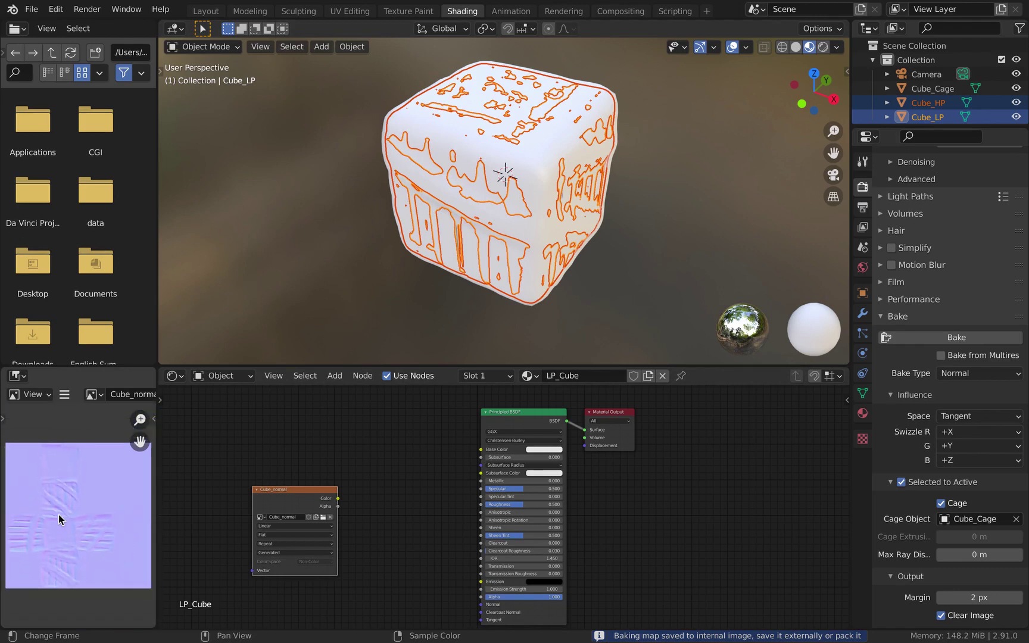
pyautogui.hscroll(-2, 59, 514)
pyautogui.scroll(2, 68, 515)
pyautogui.moveTo(338, 498); pyautogui.dragTo(481, 604)
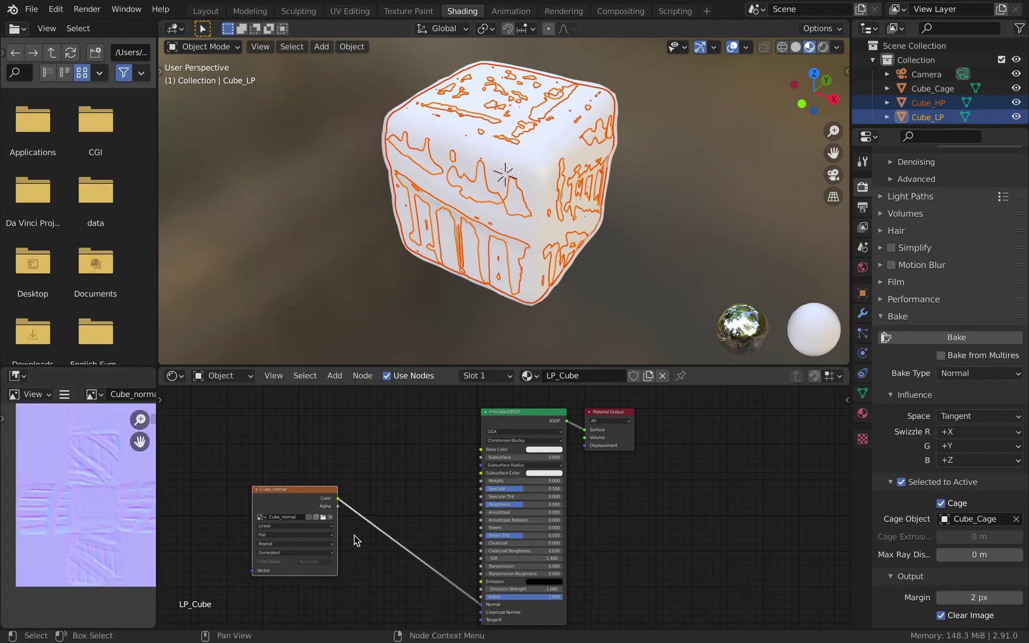
pyautogui.rightClick(356, 540)
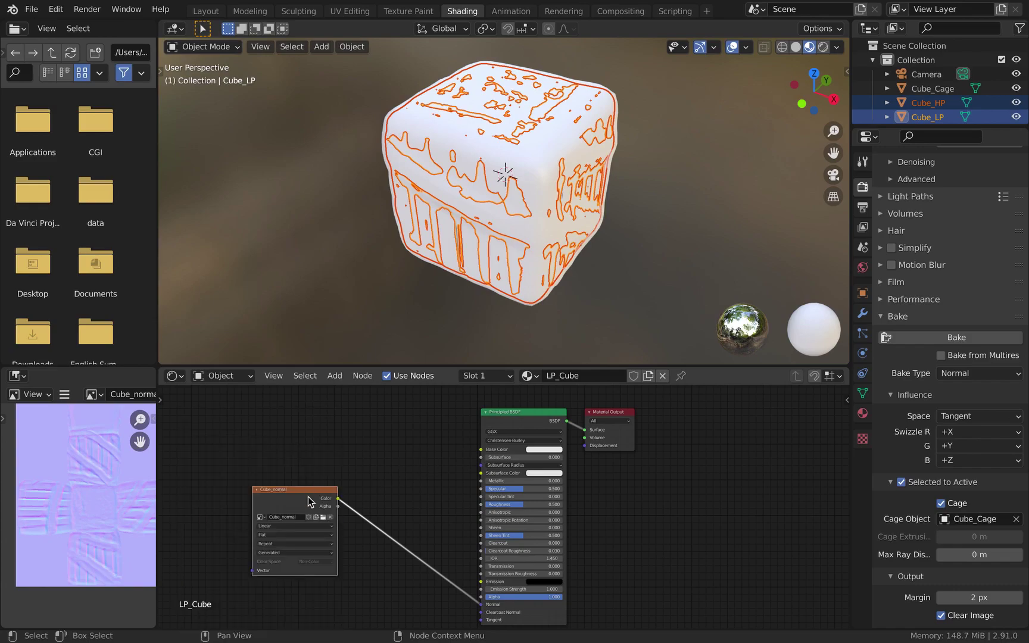